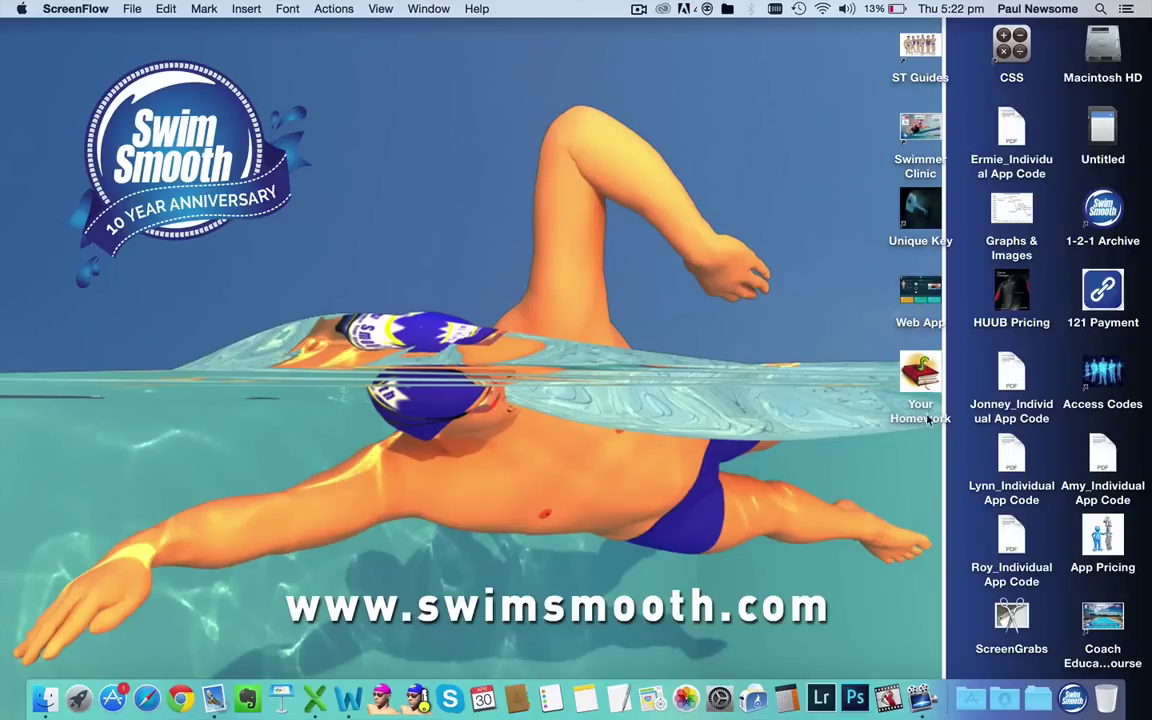
- Open the video 2015 Apr 30 17h26m19s.mp4 from the DCIM folder of the Untitled memory card in ObjectusVideo
double_click(1103, 130)
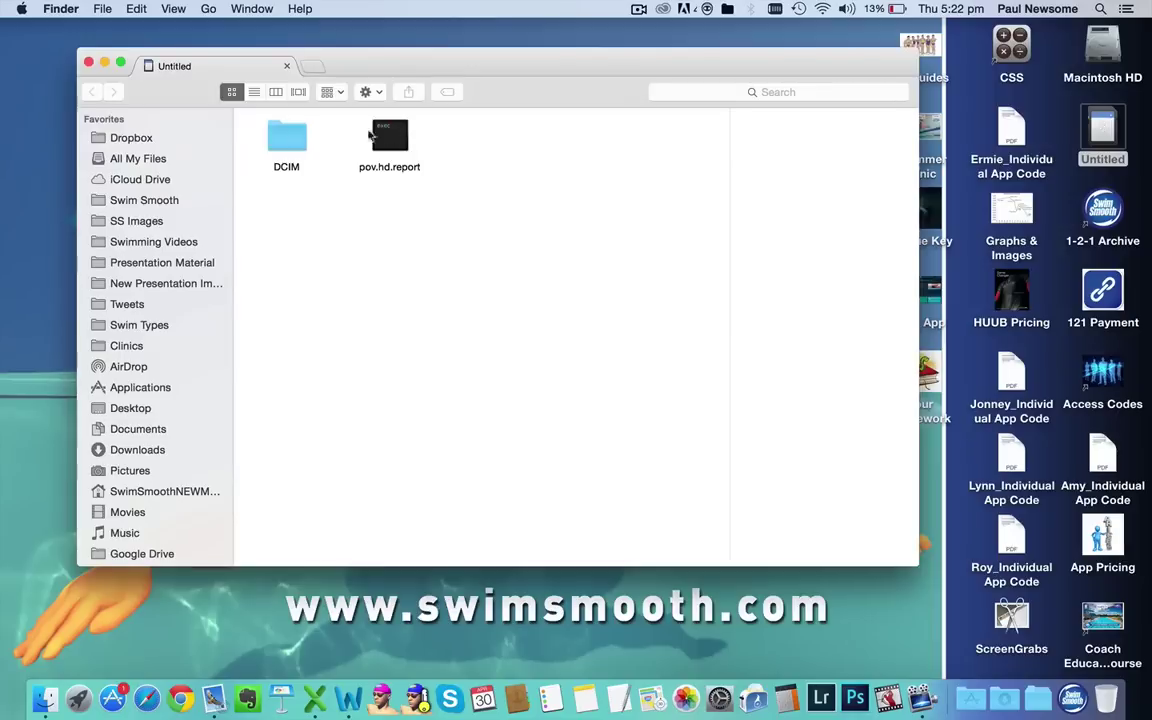
left_click(274, 140)
double_click(274, 140)
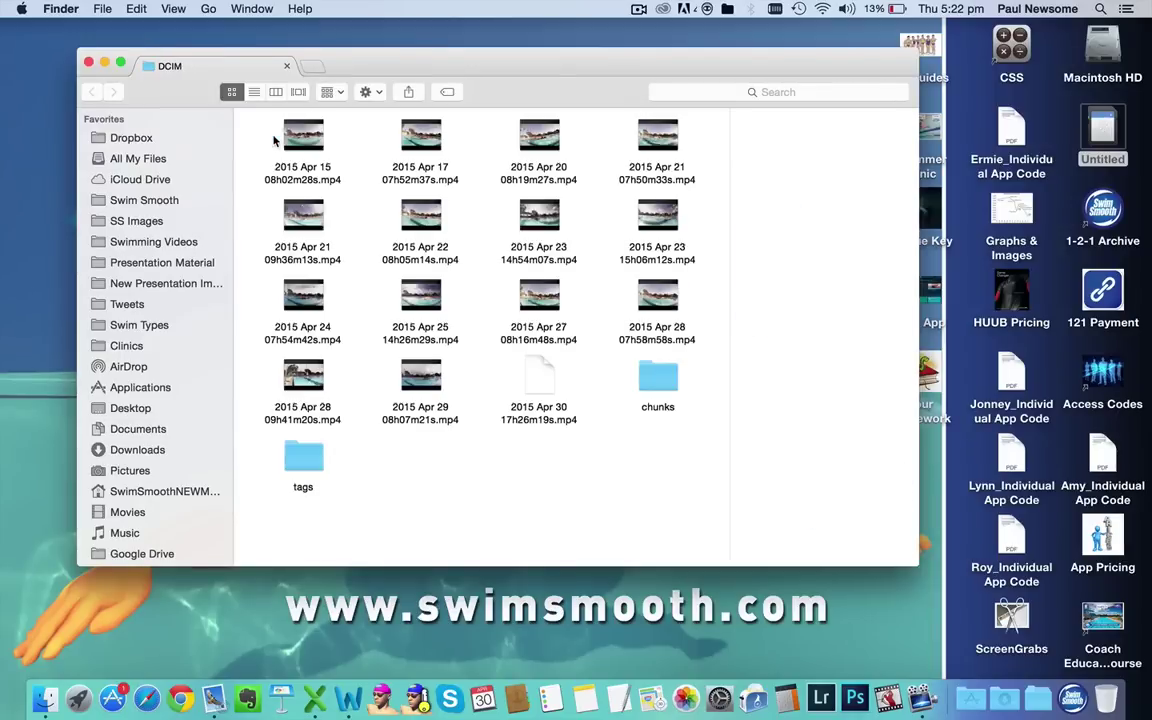
left_click(540, 375)
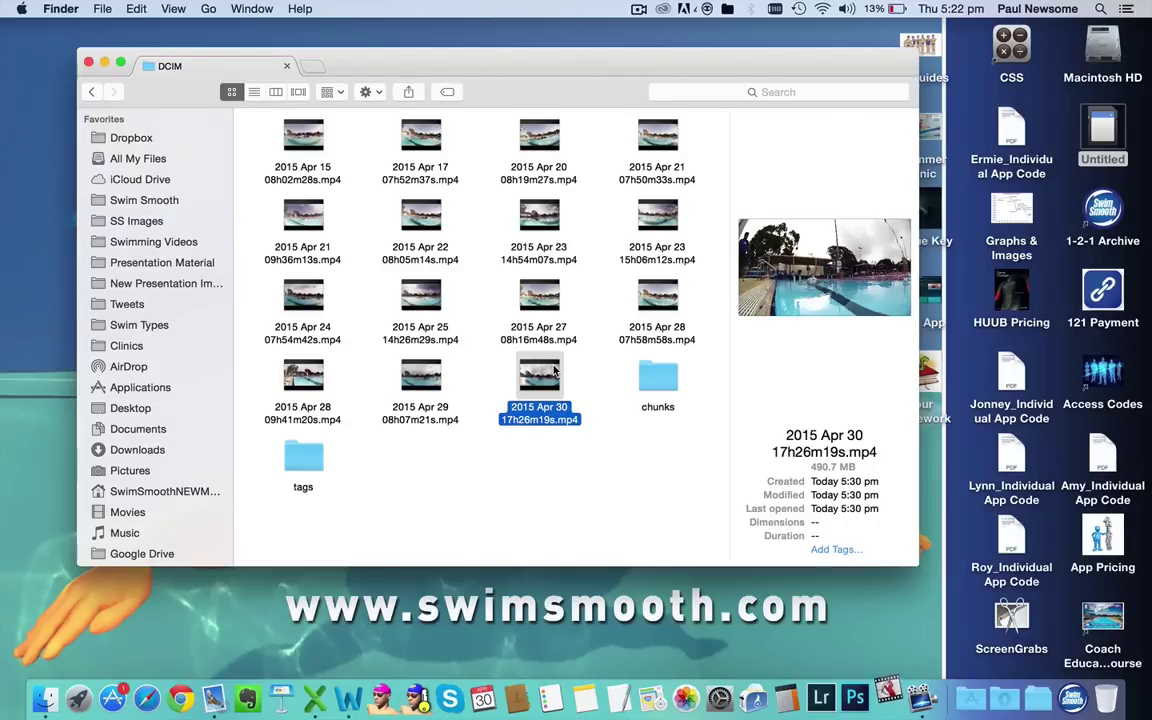
double_click(540, 376)
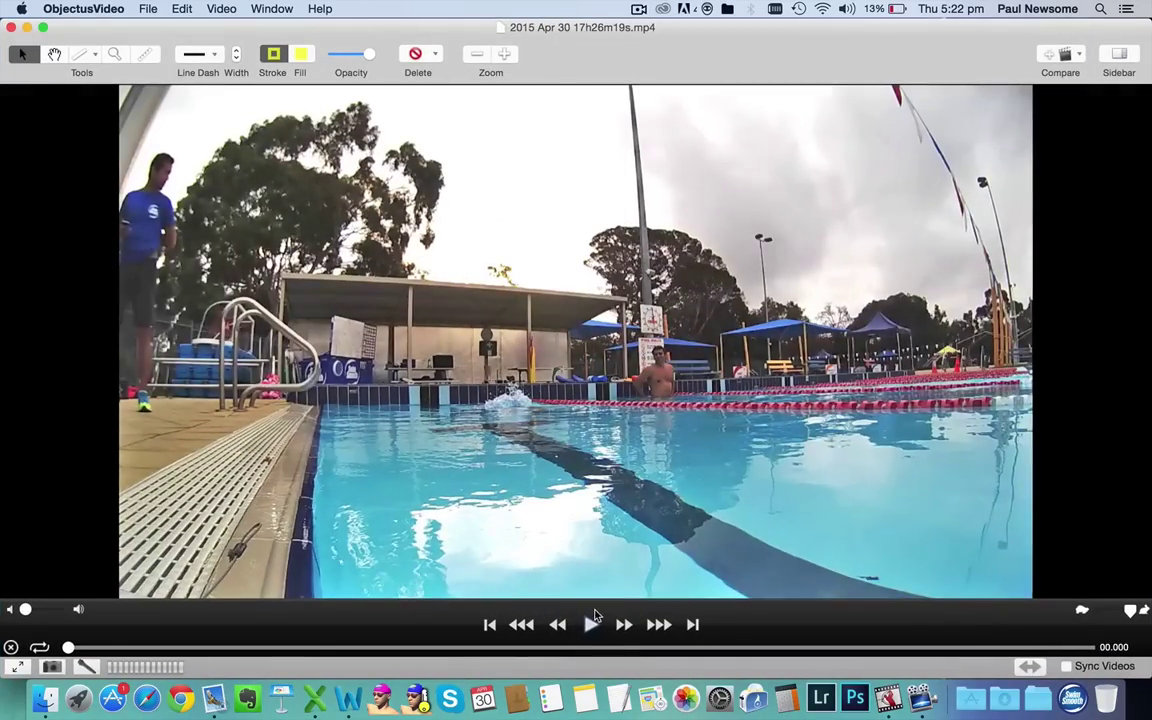
- Play the clip, pause it at about 8 seconds, and examine the above-water arm recovery frame by frame, forwards and backwards
left_click(590, 624)
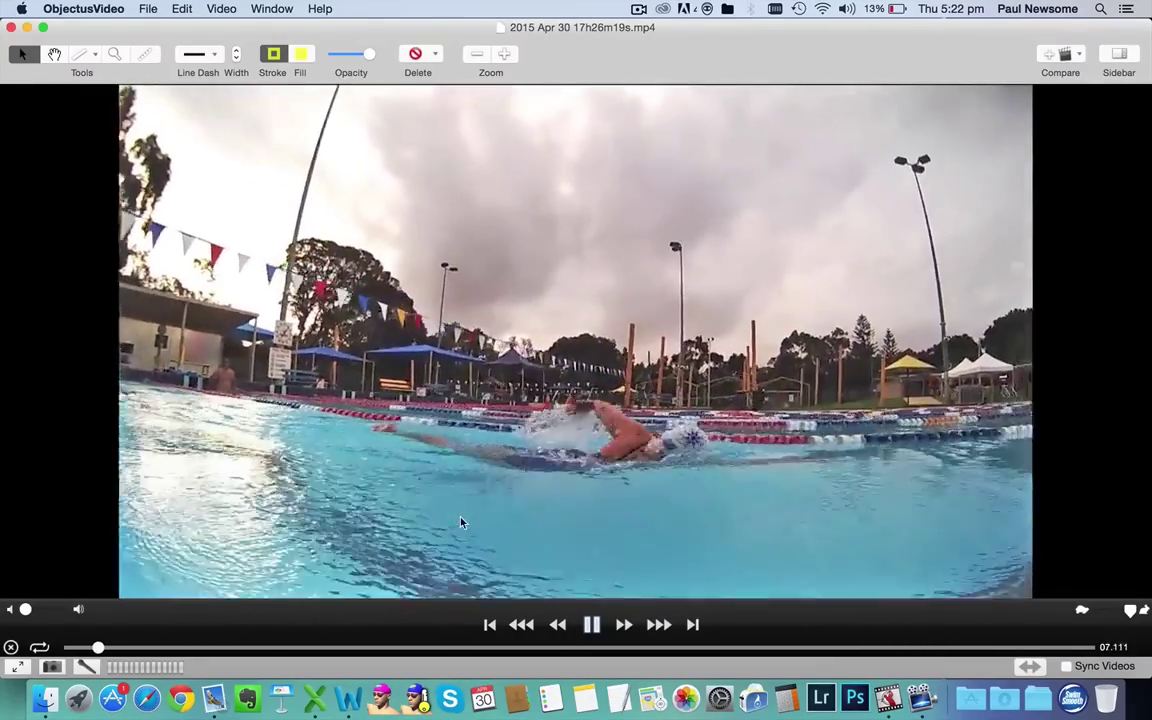
key("space")
key("Right")
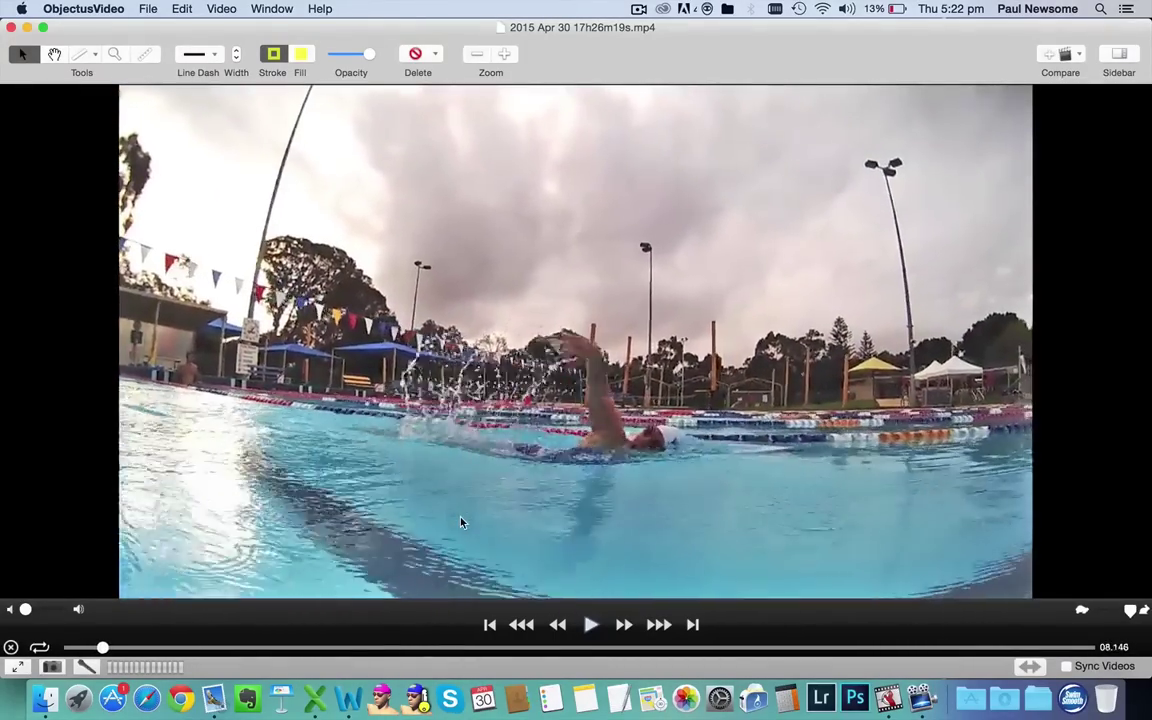
key("Right")
key("Right")
key("Right")
key("Right")
key("Right")
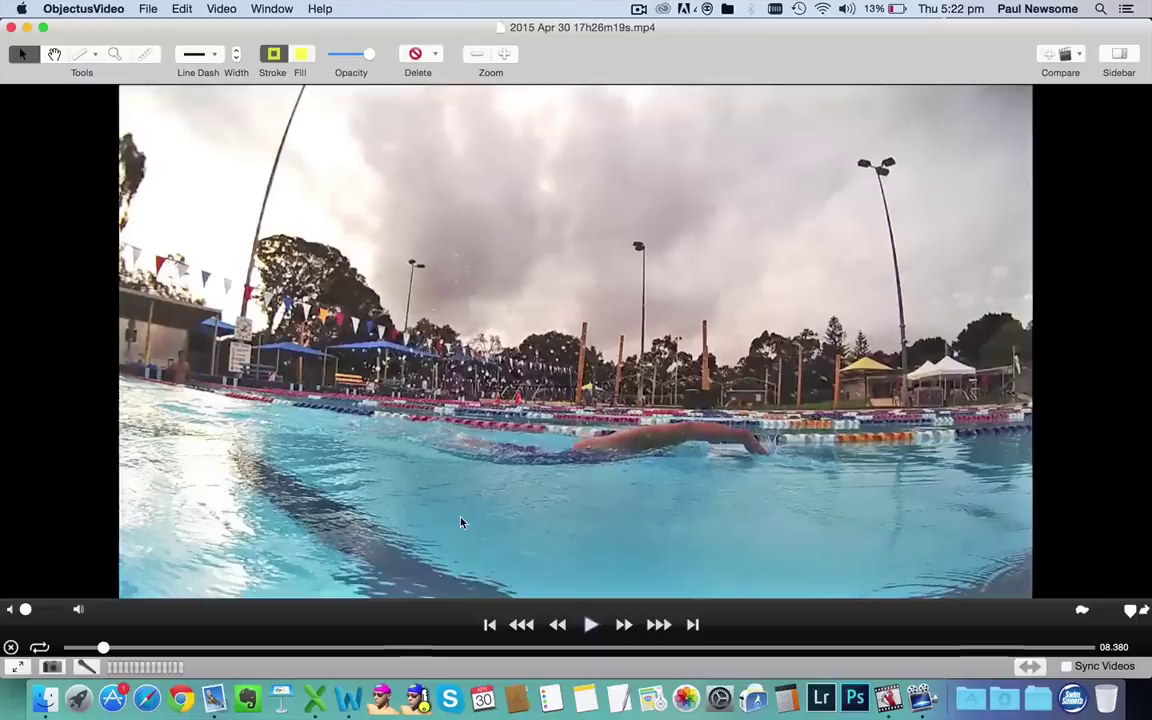
key("Left")
key("Left")
key("Left")
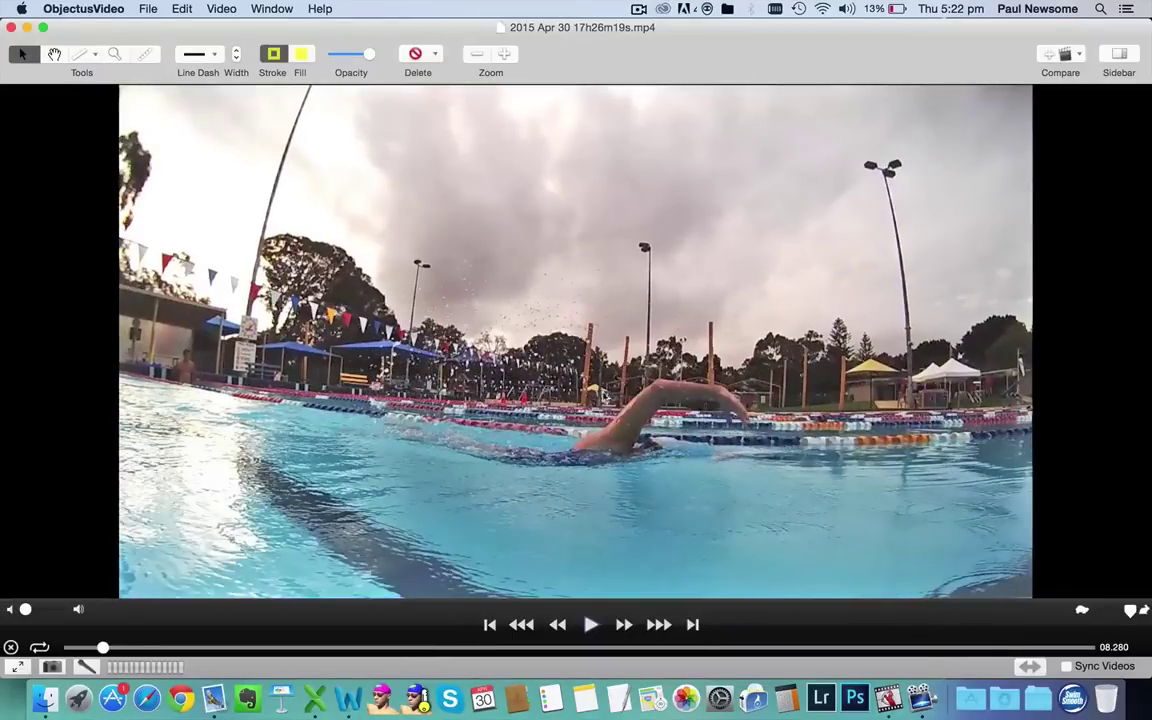
left_click(1066, 56)
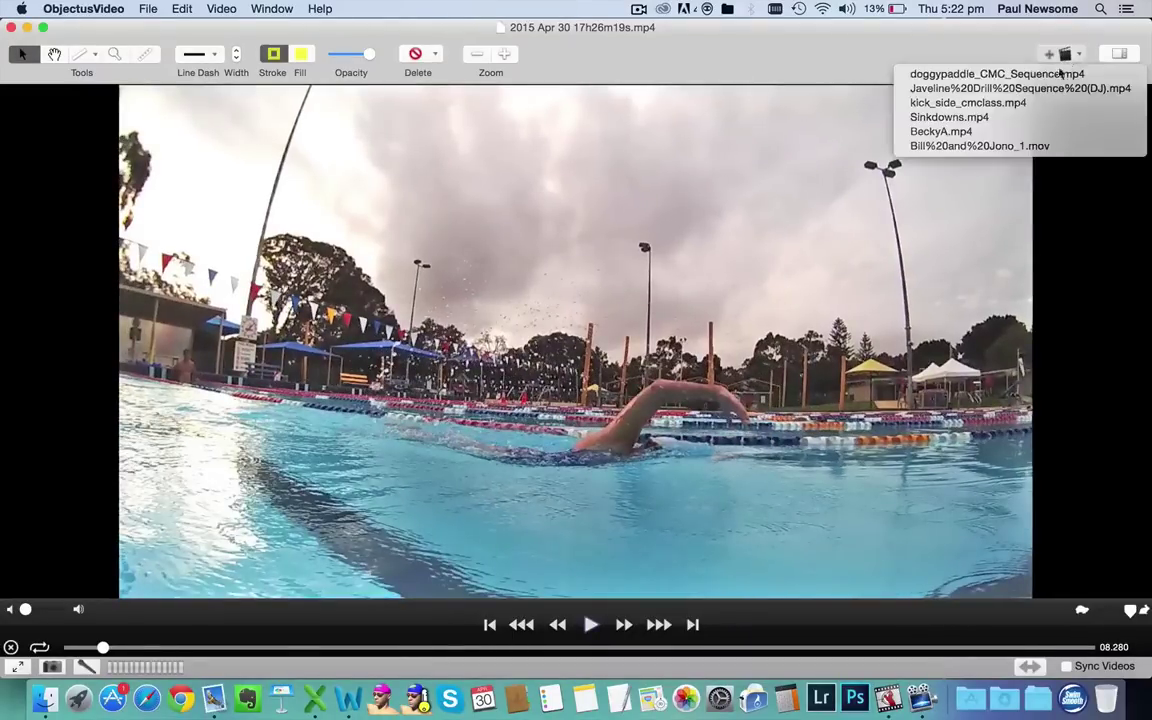
left_click(1040, 133)
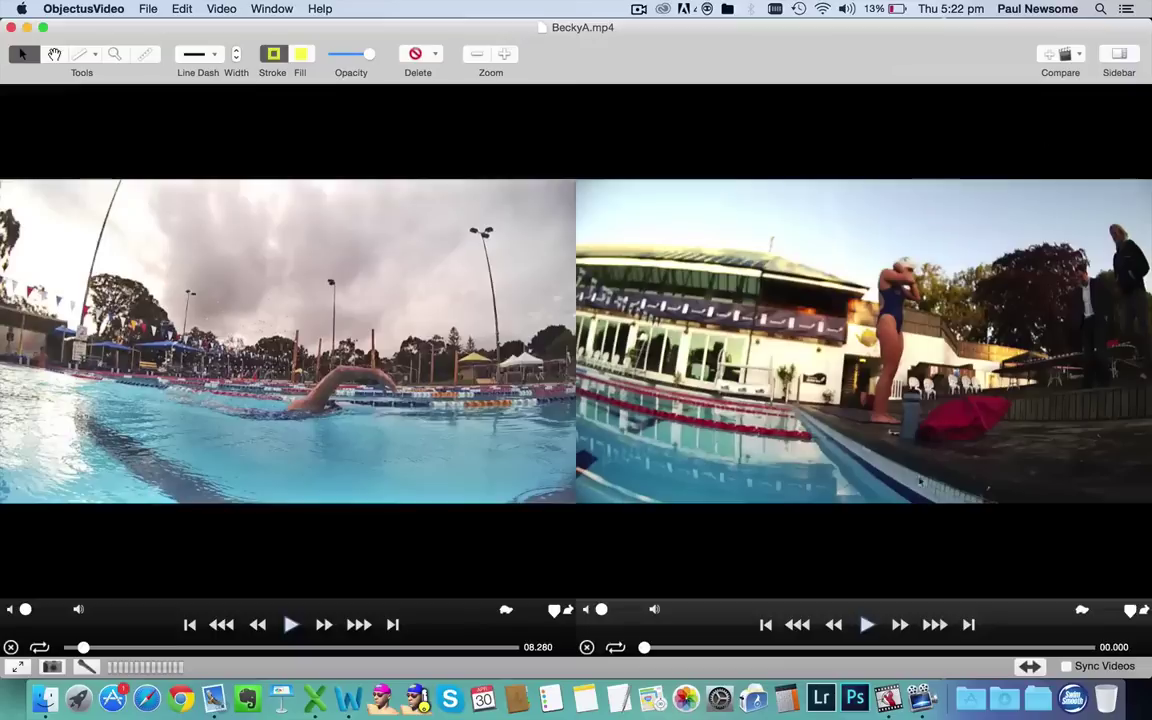
left_click(770, 648)
left_click(797, 625)
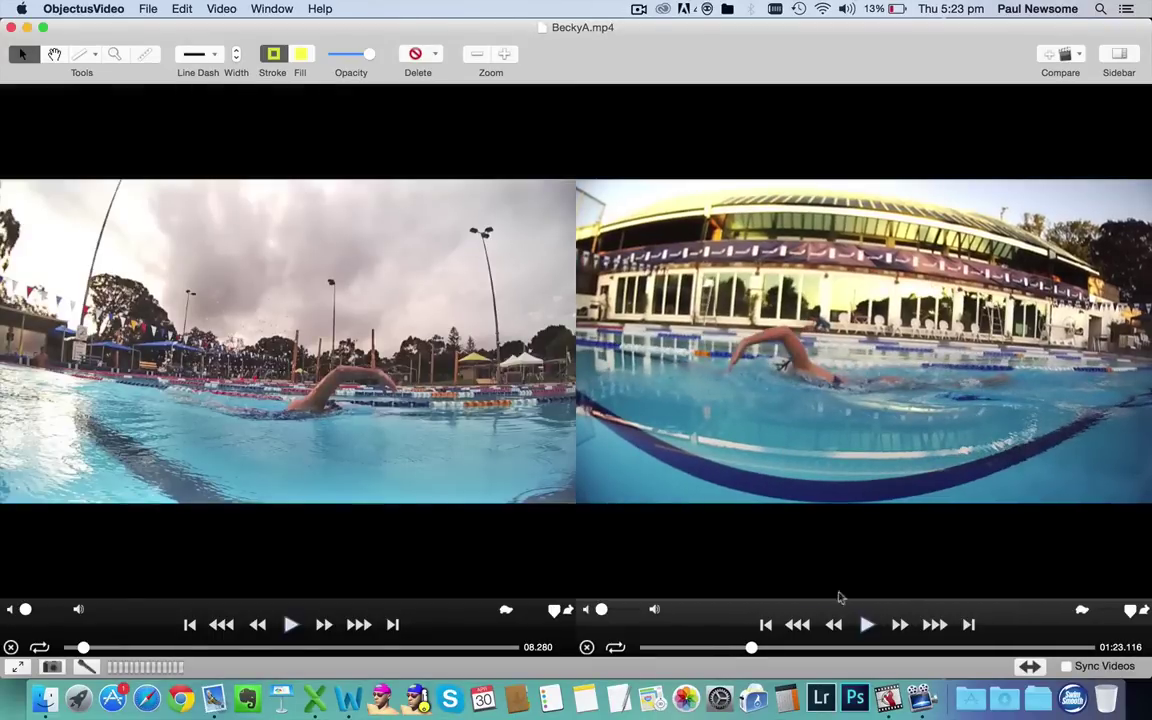
- Play the BeckyA.mp4 clip, pause it at about 01:24, and step through the frames to compare the arm recovery
left_click(865, 625)
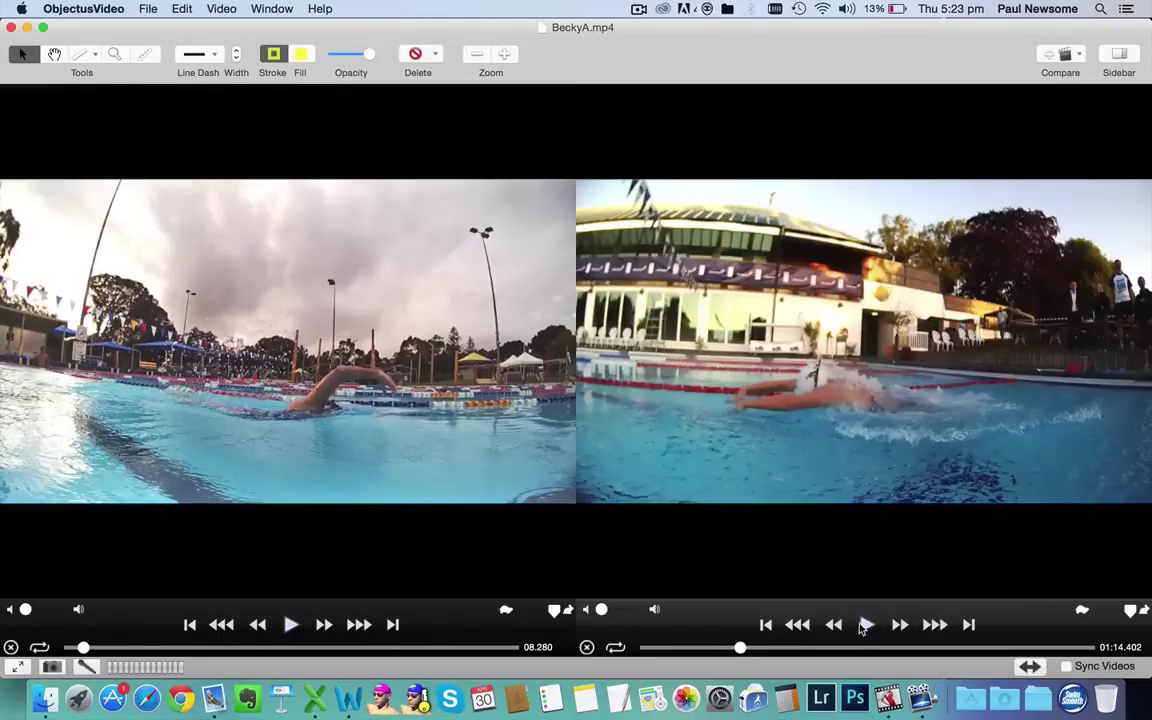
left_click(865, 625)
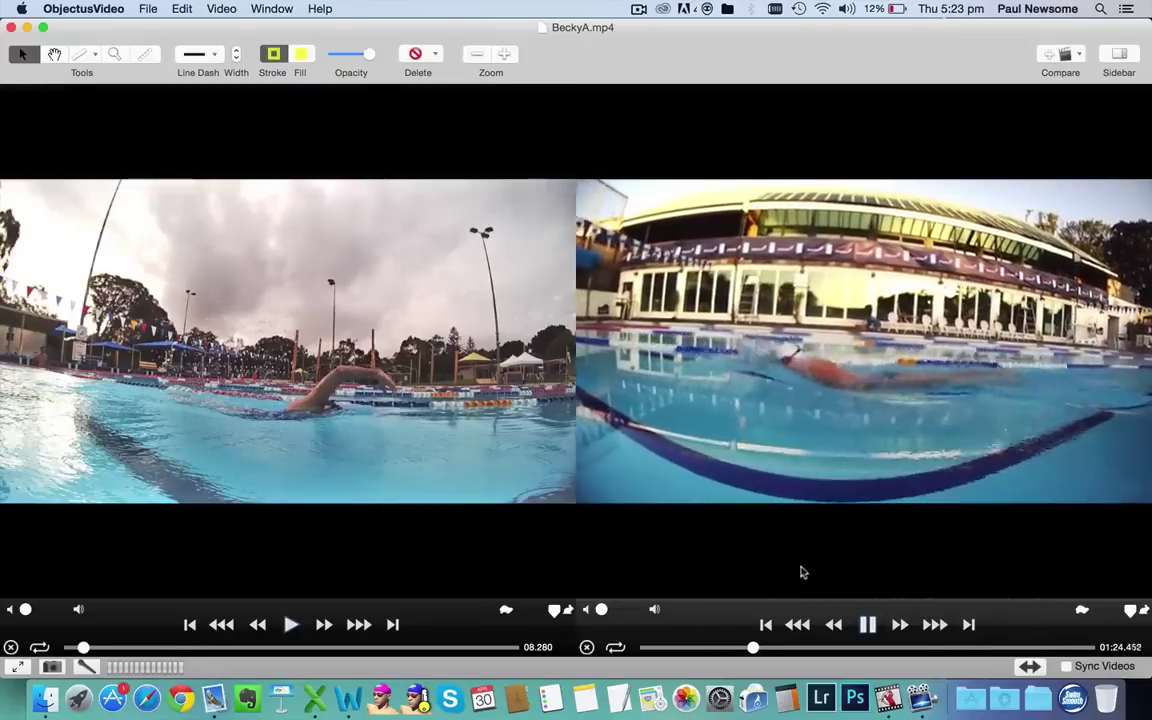
left_click(867, 624)
key("Right")
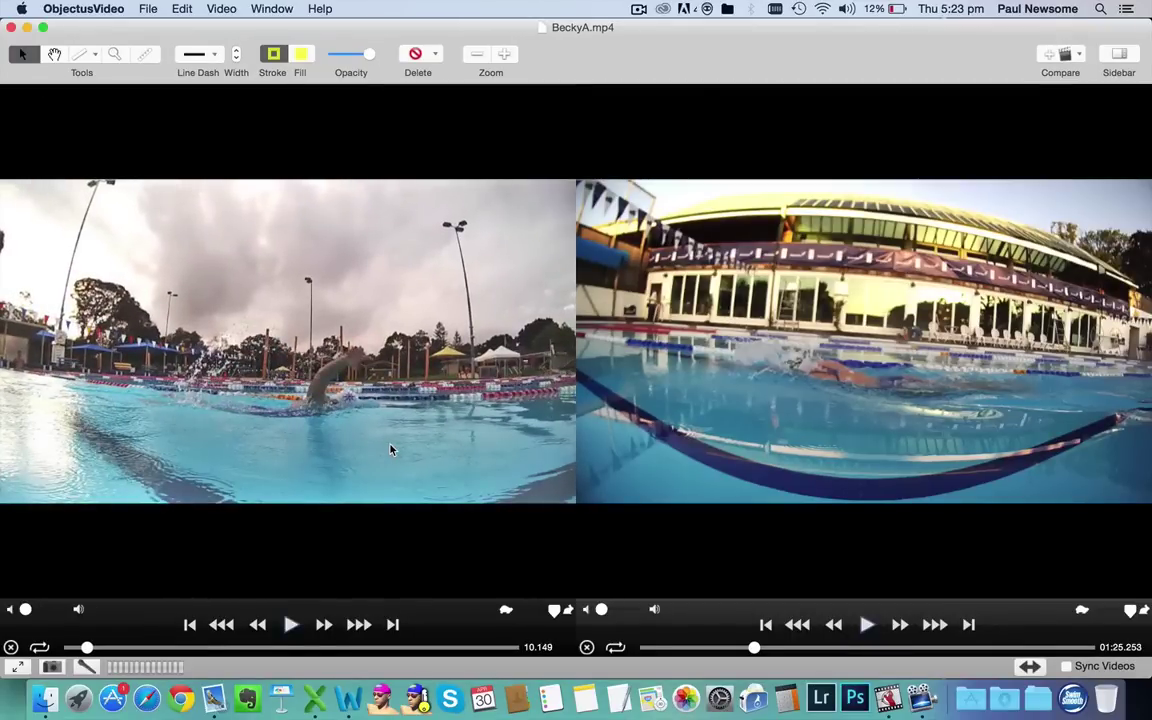
- Close the BeckyA.mp4 comparison and move the remaining clip to the underwater side view at about 33 seconds
left_click(587, 648)
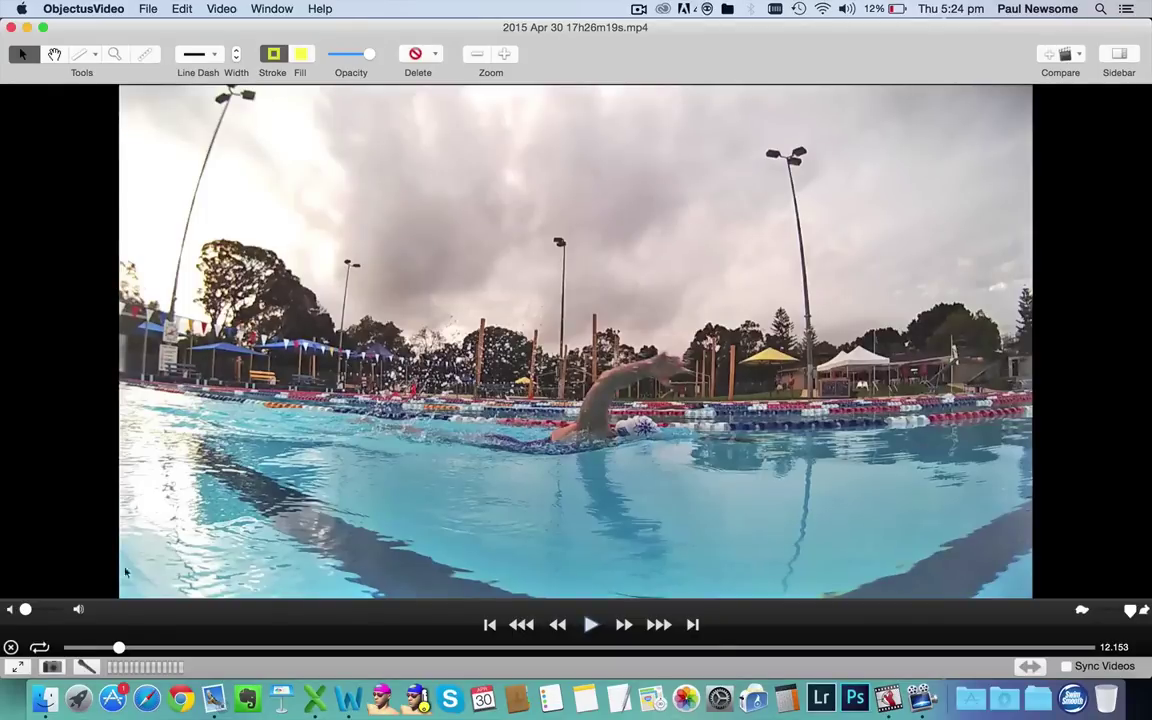
left_click(143, 647)
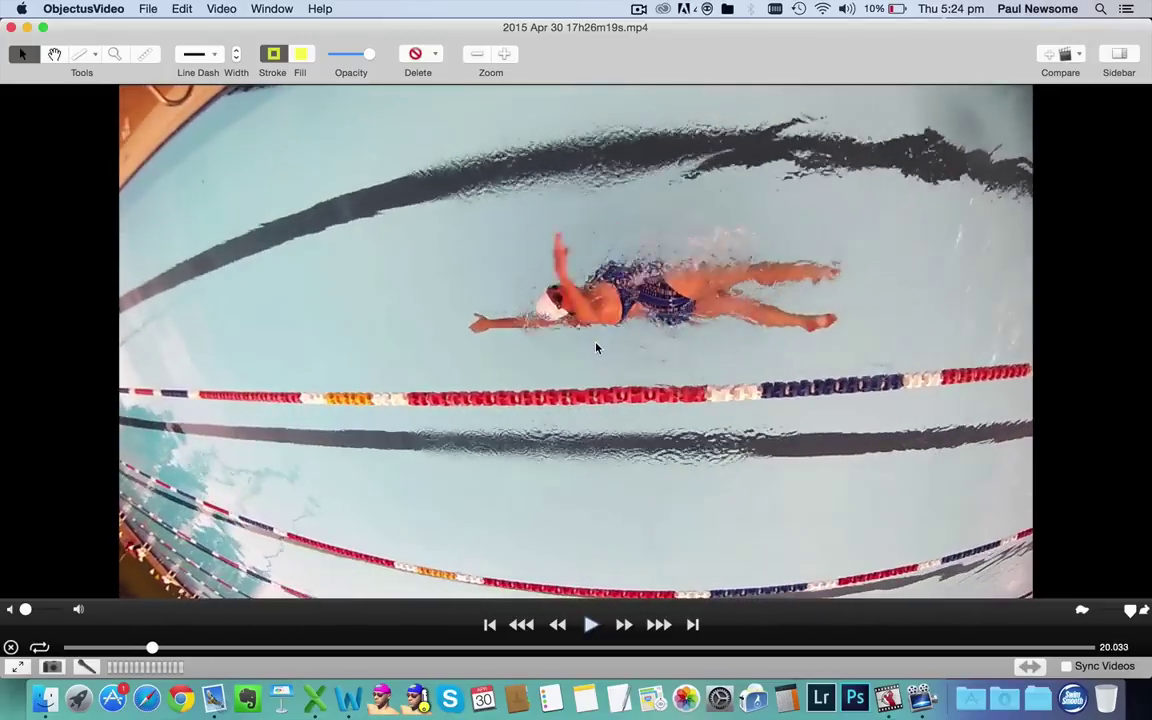
left_click(208, 647)
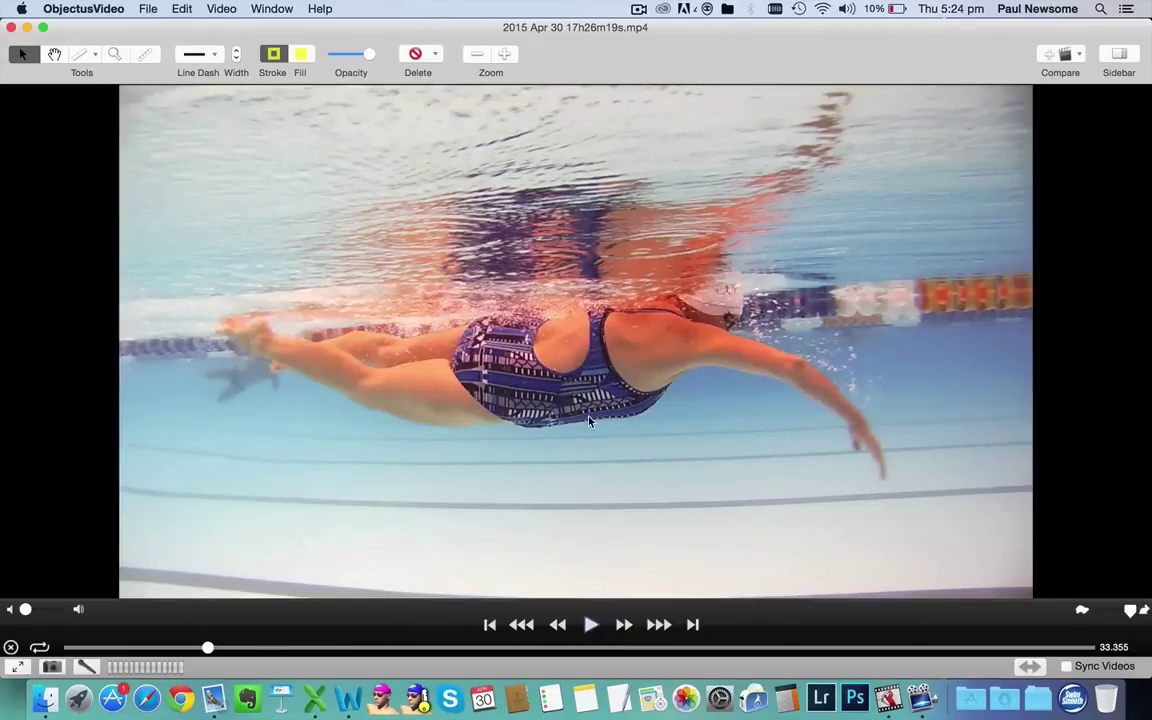
- Examine the underwater side view frame by frame between about 33 and 38 seconds, studying the arm extension and catch
key("Left")
key("Left")
key("Left")
key("Left")
key("Left")
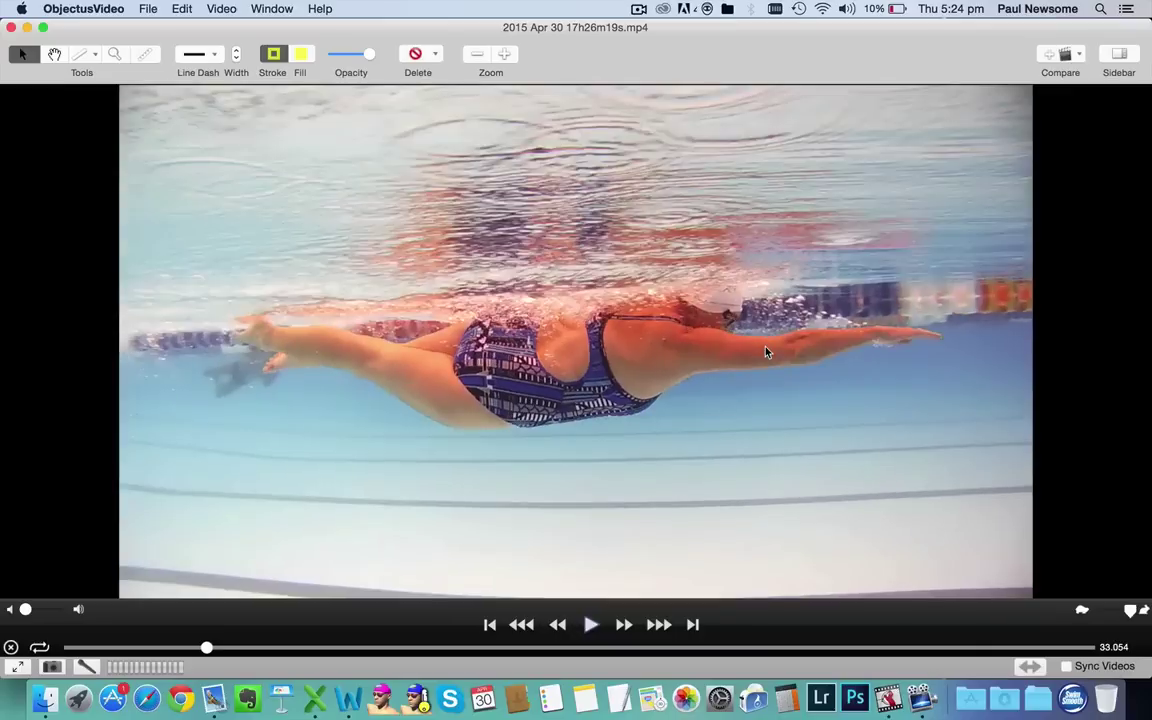
key("Right")
key("Right")
key("Right")
key("Right")
key("Right")
key("Right")
key("Right")
key("Right")
key("Right")
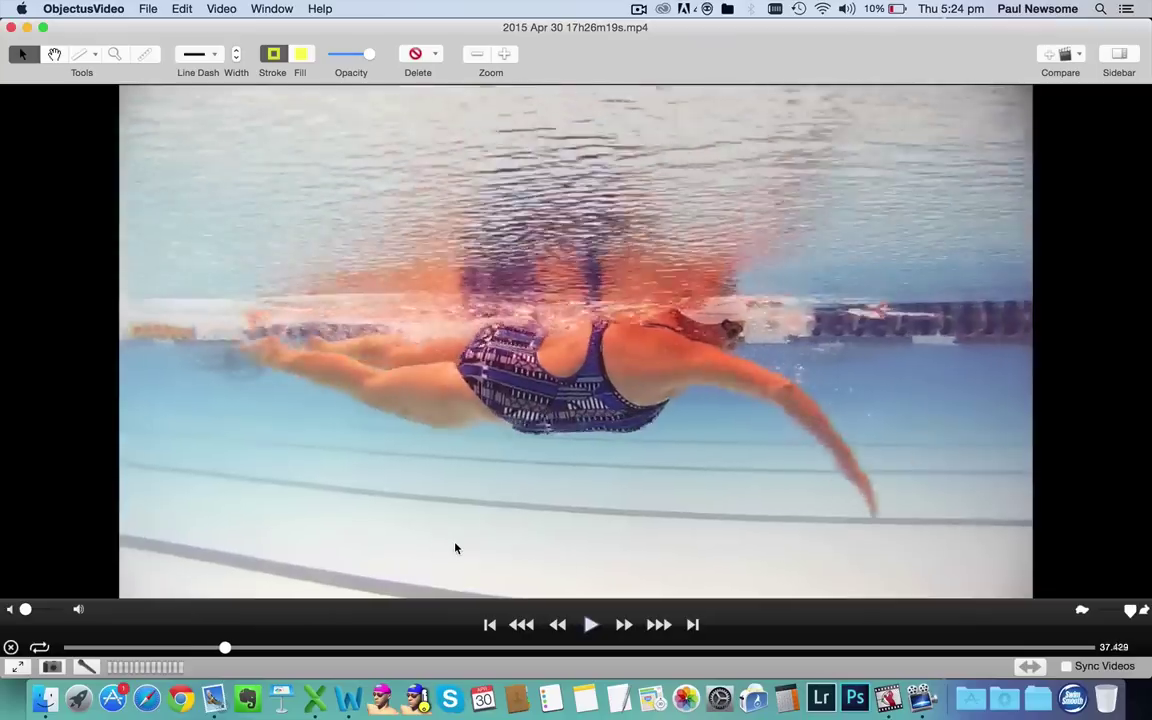
key("Right")
key("Right")
key("Right")
key("Right")
key("Right")
key("Right")
key("Right")
key("Right")
key("Right")
key("Right")
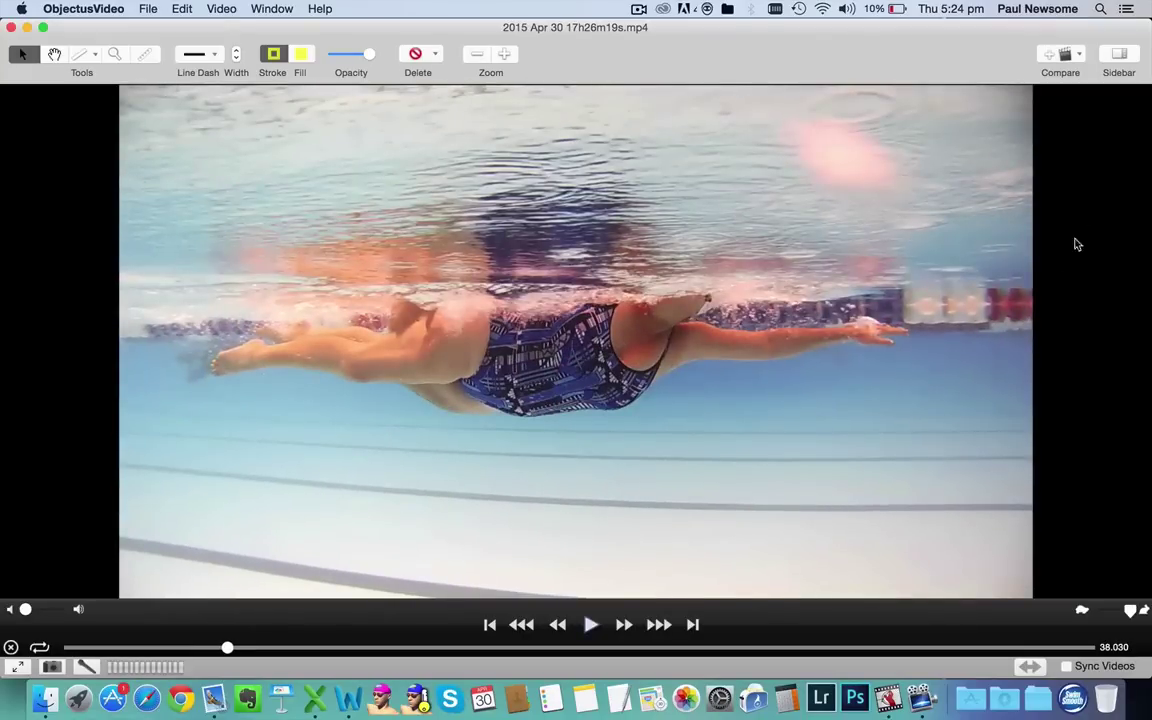
- Add Shelley Taylor Smith.mp4 from the ELITES folder of Swim Videos as the side-by-side comparison video
left_click(1052, 54)
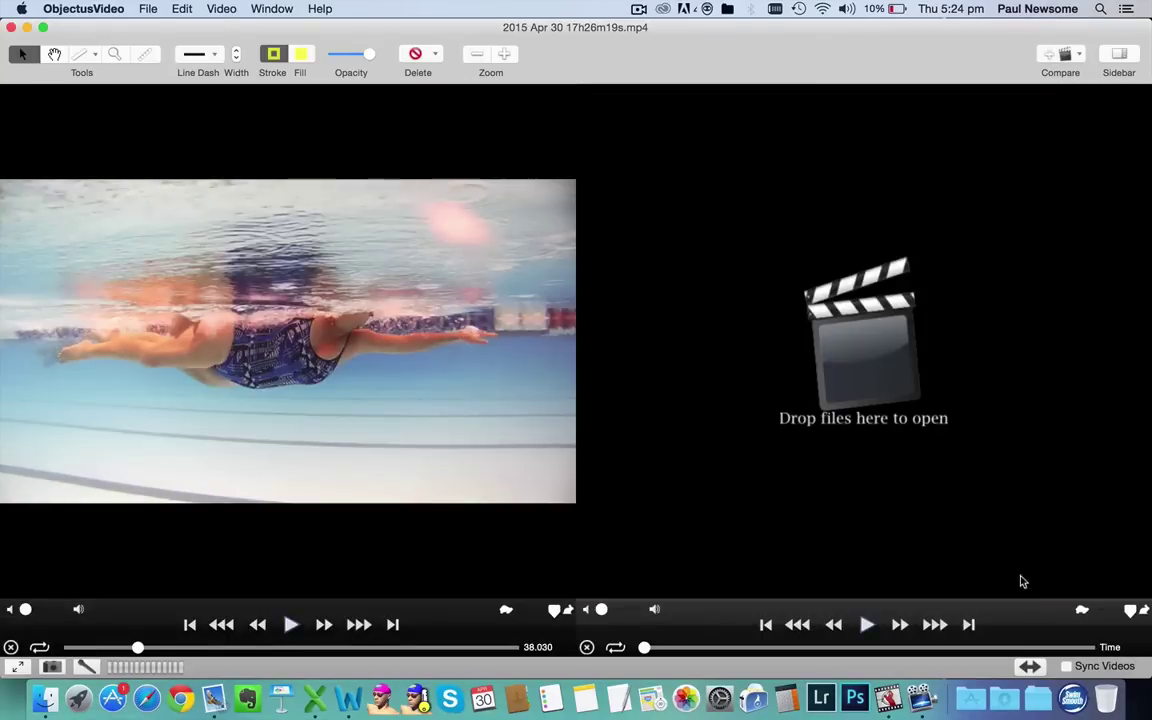
left_click(1072, 698)
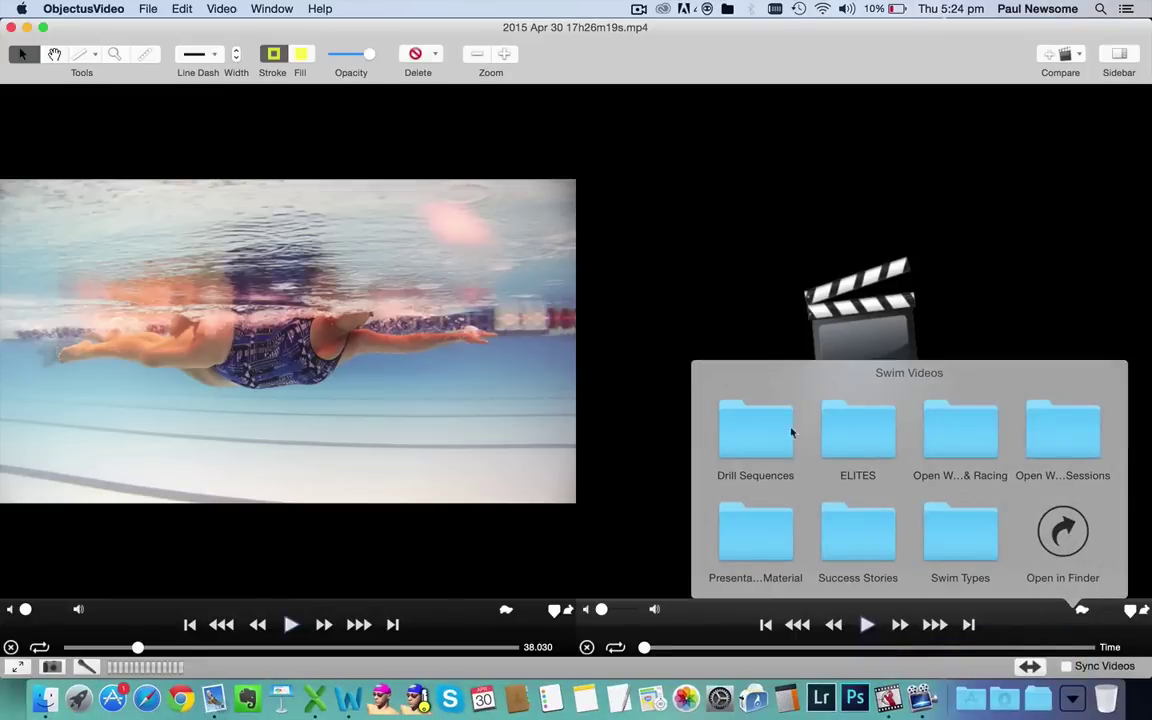
left_click(852, 438)
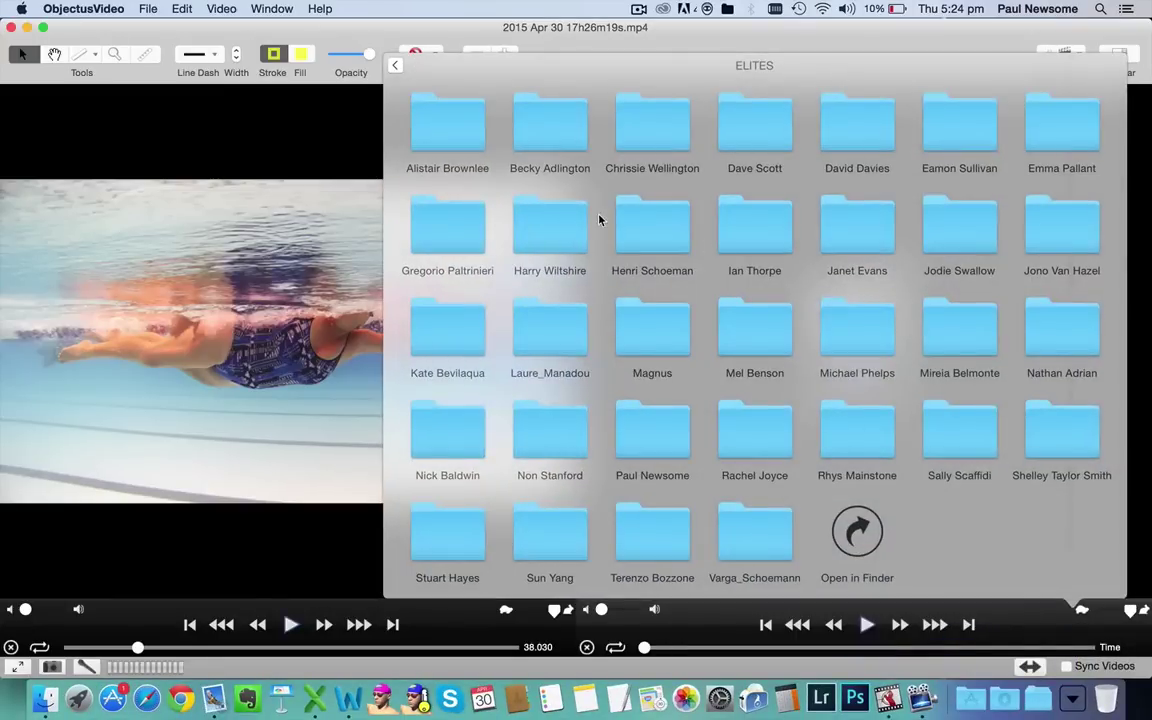
left_click(1060, 430)
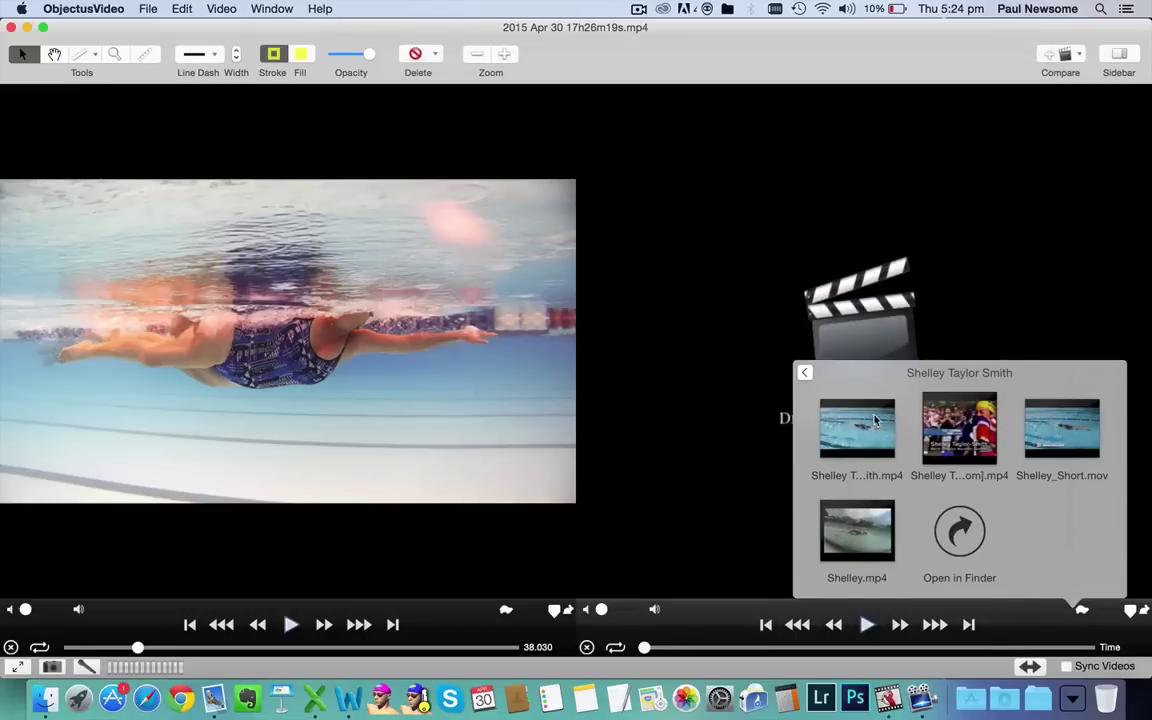
left_click_drag(875, 421, 836, 324)
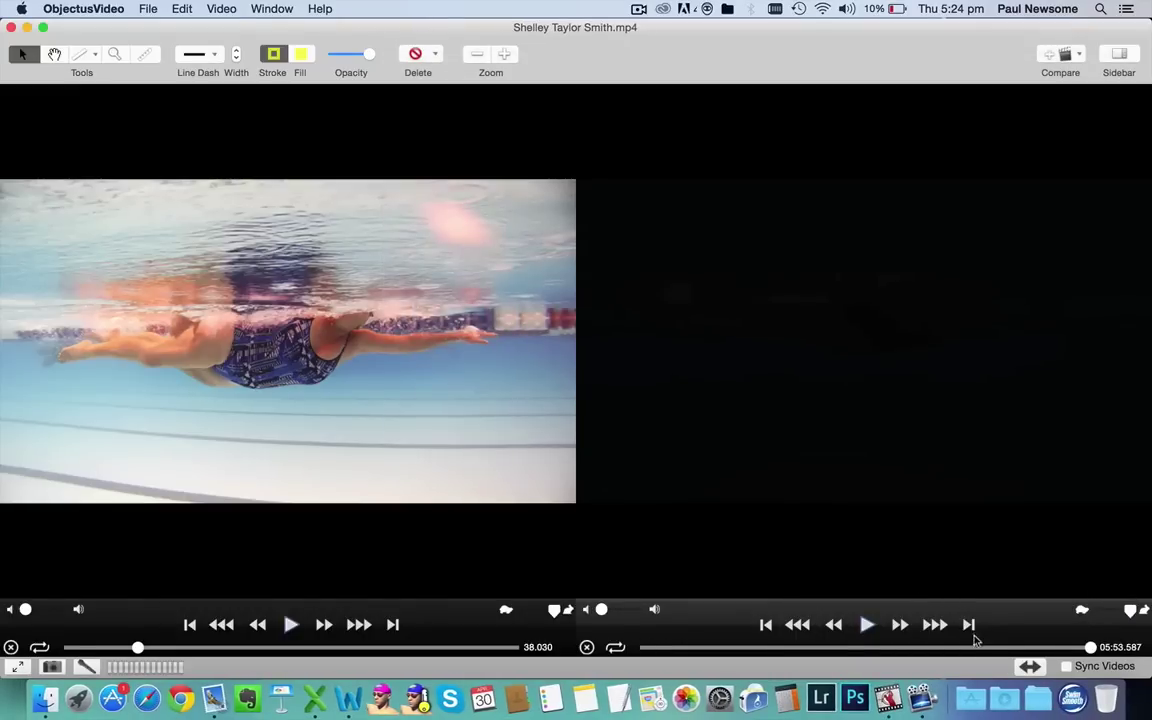
- Move the Shelley Taylor Smith clip to its underwater side view at about 04:34, play it, and dismiss the low battery notification
left_click_drag(975, 647, 870, 648)
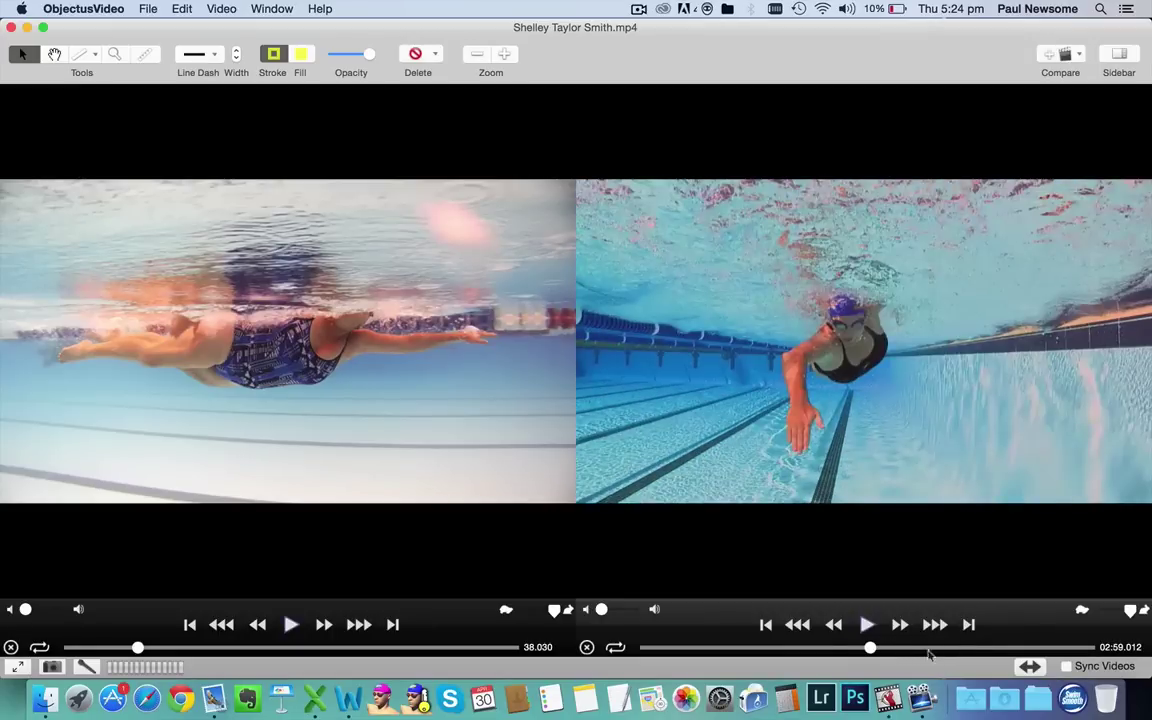
mouse_move(1000, 648)
left_mouse_down()
mouse_move(1010, 651)
mouse_move(991, 652)
left_mouse_up()
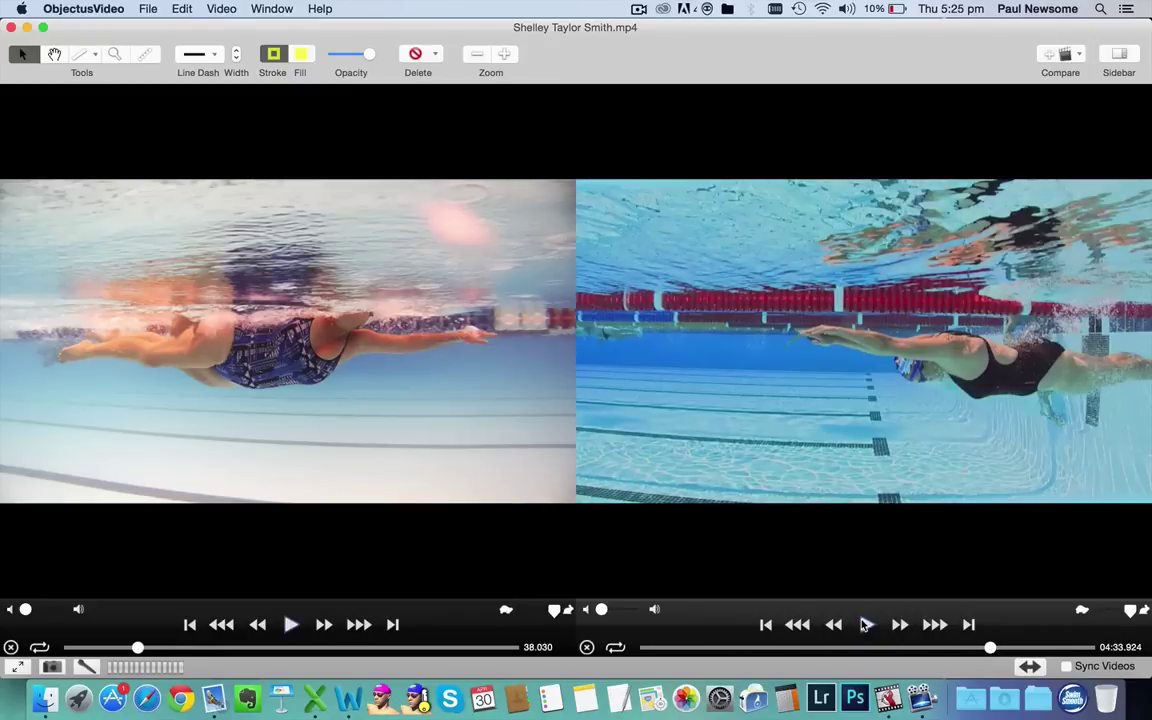
left_click(866, 624)
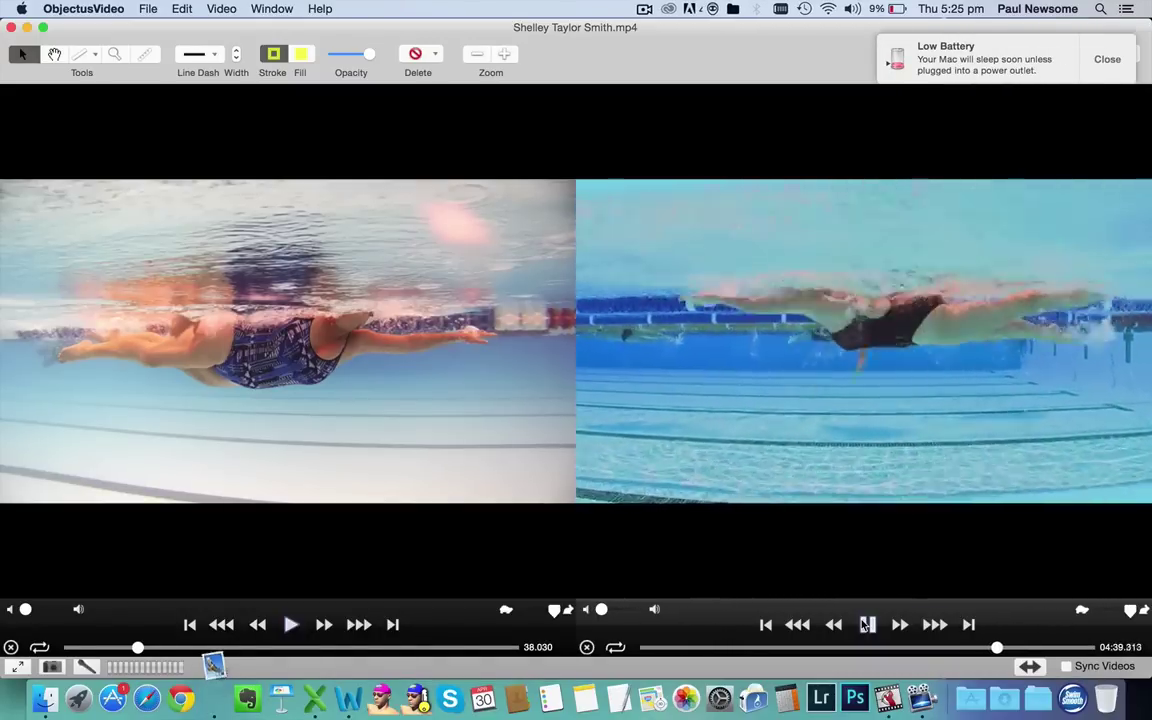
left_click(1108, 62)
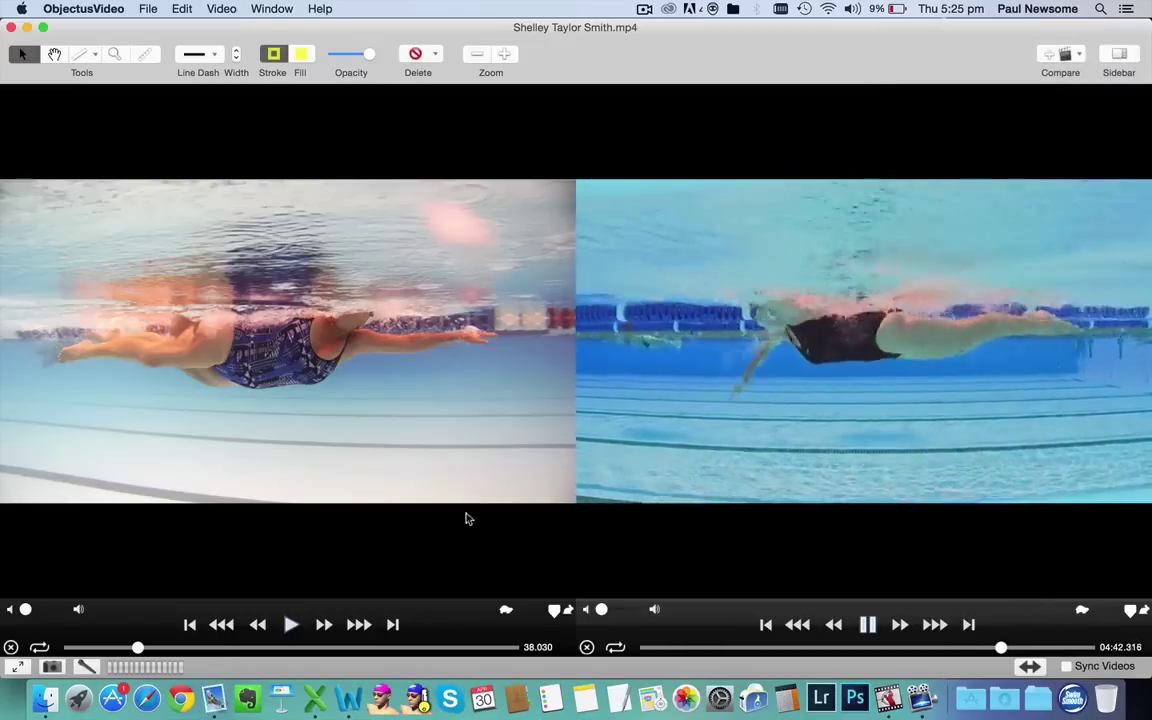
- Play the 2015 Apr 30 clip alongside the comparison to study both swimmers' body position, and pause both videos
left_click(291, 624)
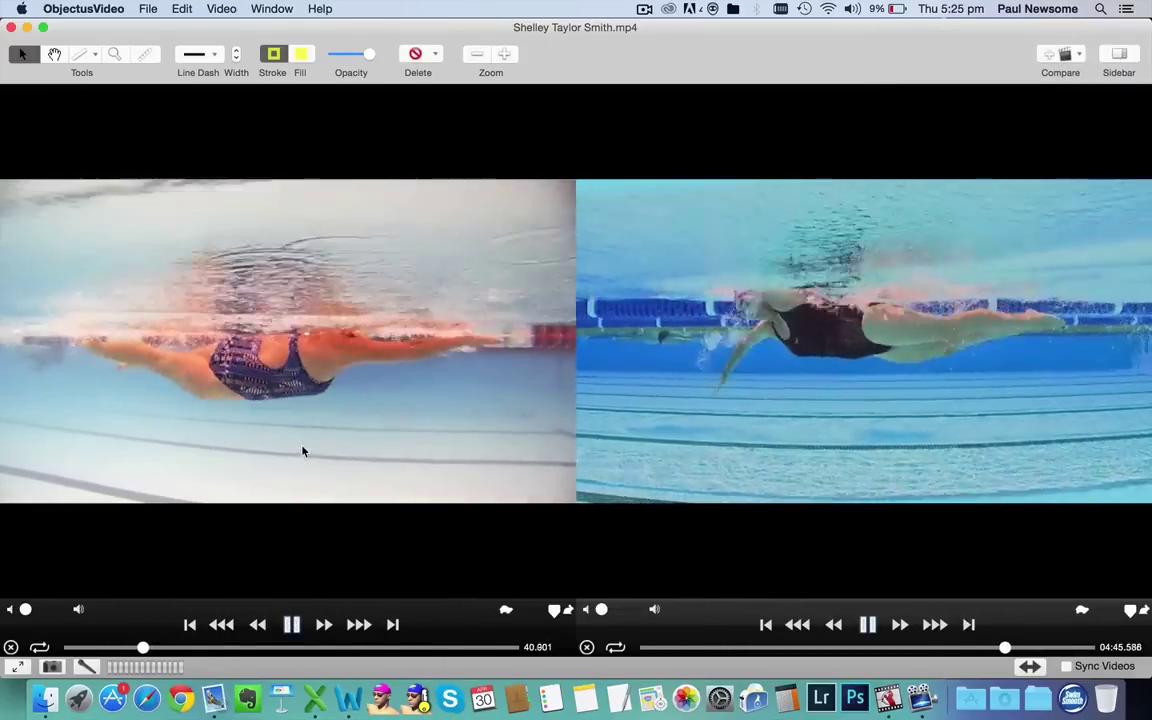
left_click(867, 624)
key("space")
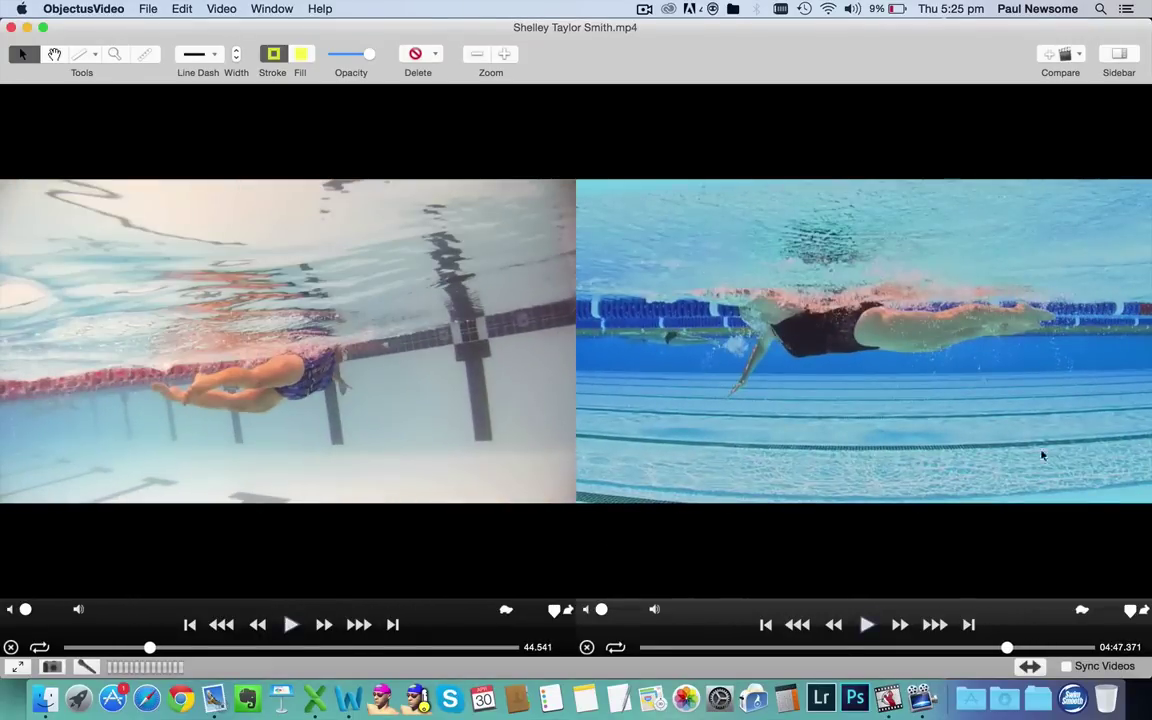
scroll(929, 421, "right", 5)
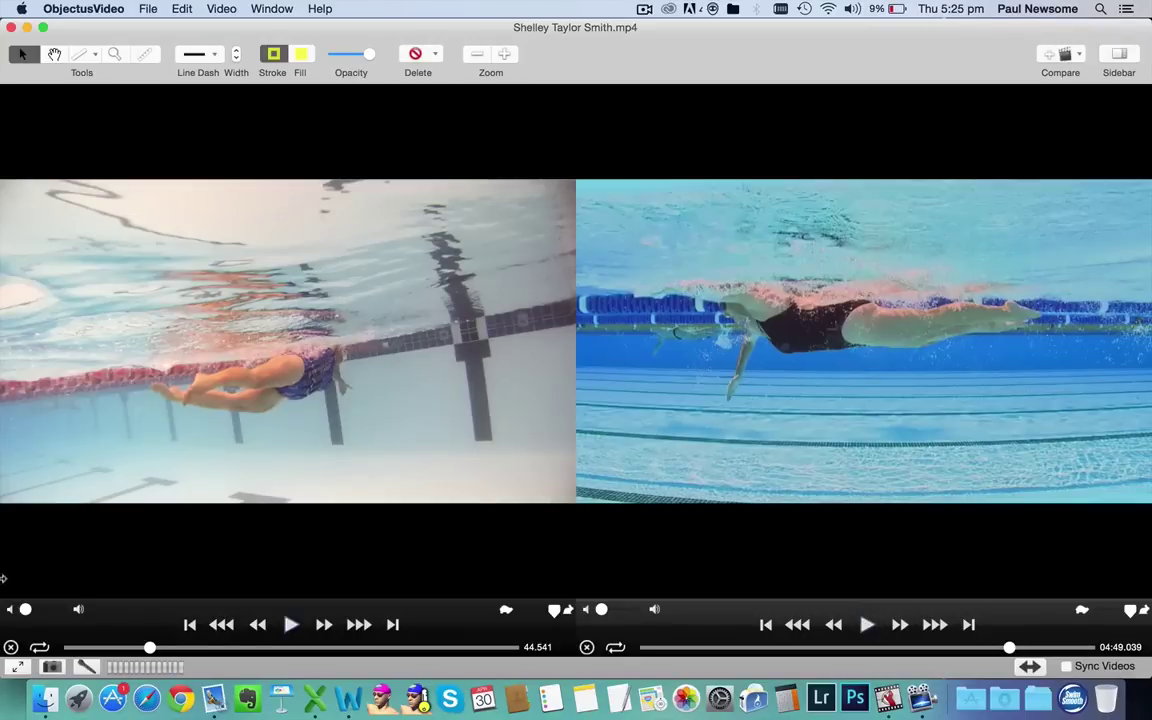
- Close the 2015 Apr 30 clip, move the Shelley Taylor Smith video to about 04:44, and step forward through the stroke frame by frame
left_click(11, 647)
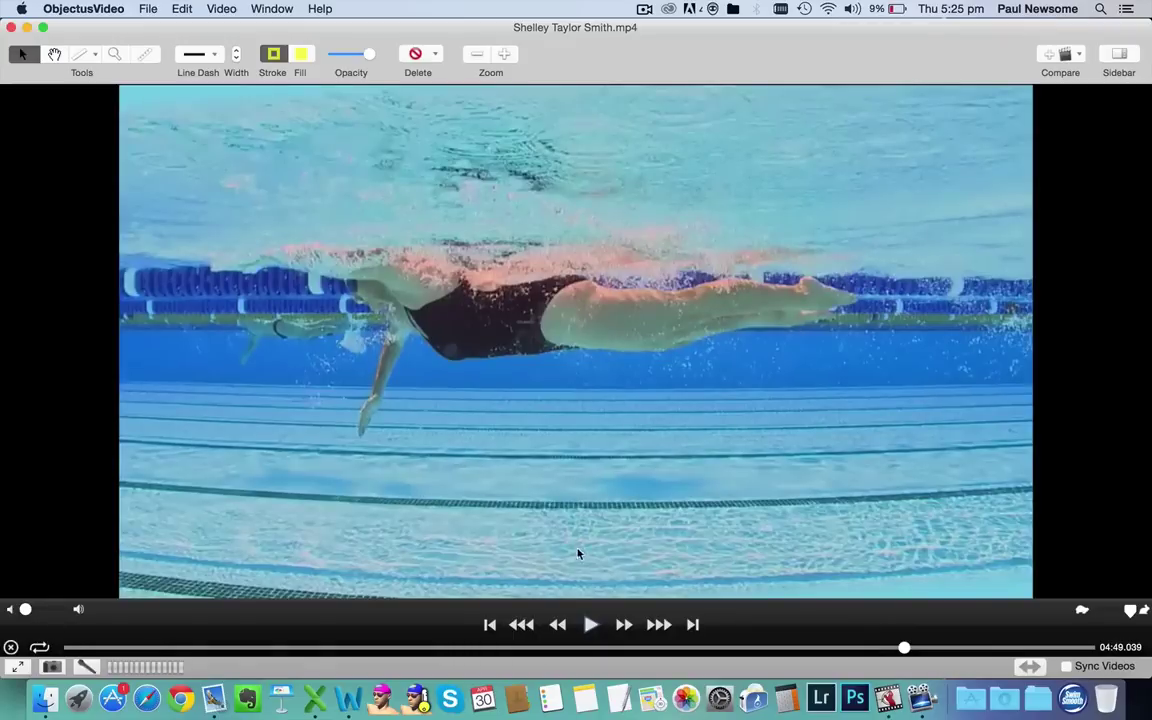
left_click(890, 648)
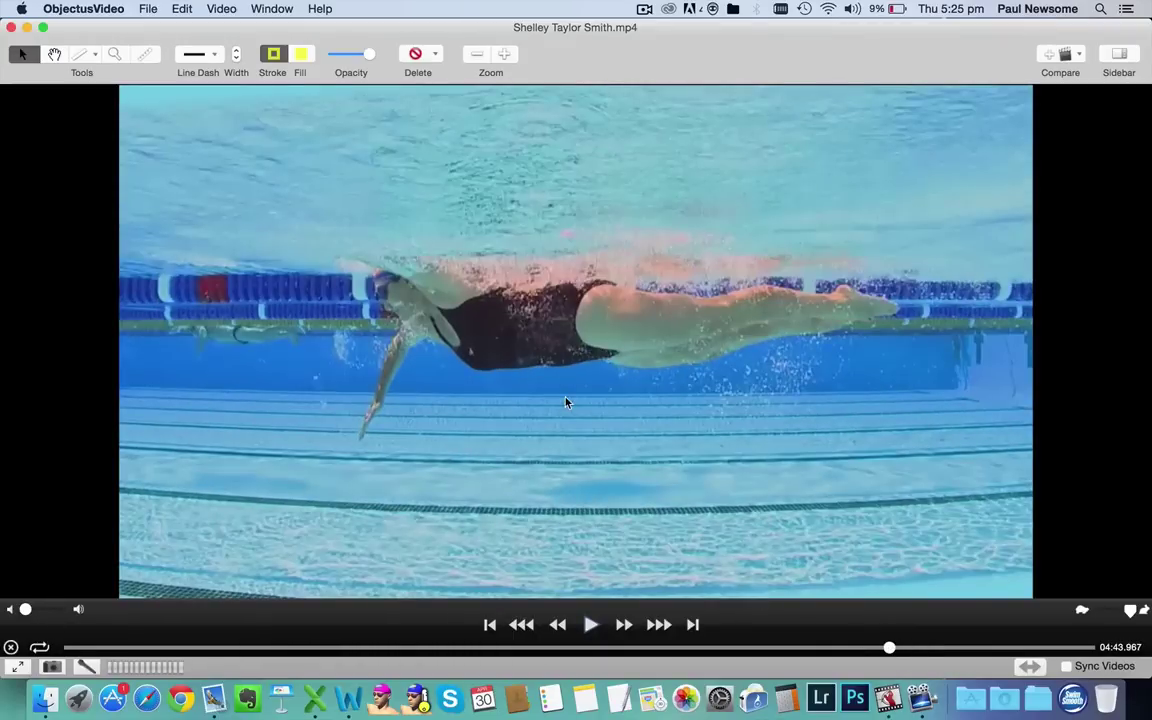
key("Right")
key("Right")
key("Right")
key("Right")
key("Right")
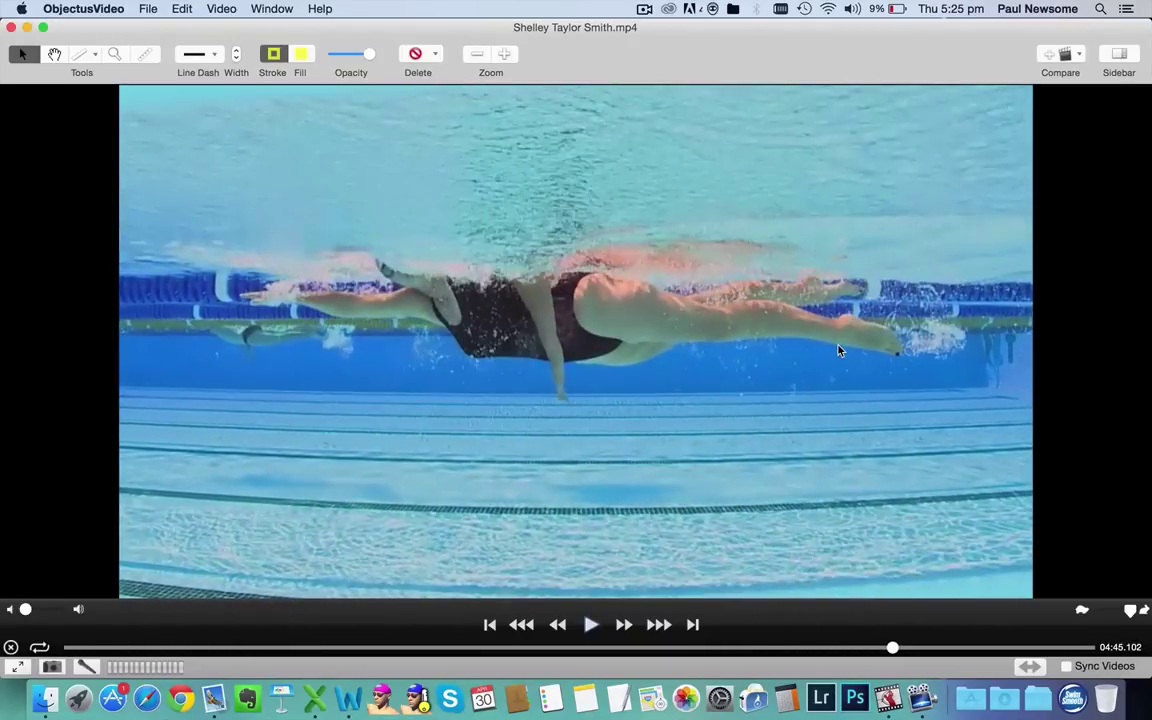
- Play the underwater side view, move the Shelley Taylor Smith clip to its front view at about 03:04, and pause it
left_click(591, 625)
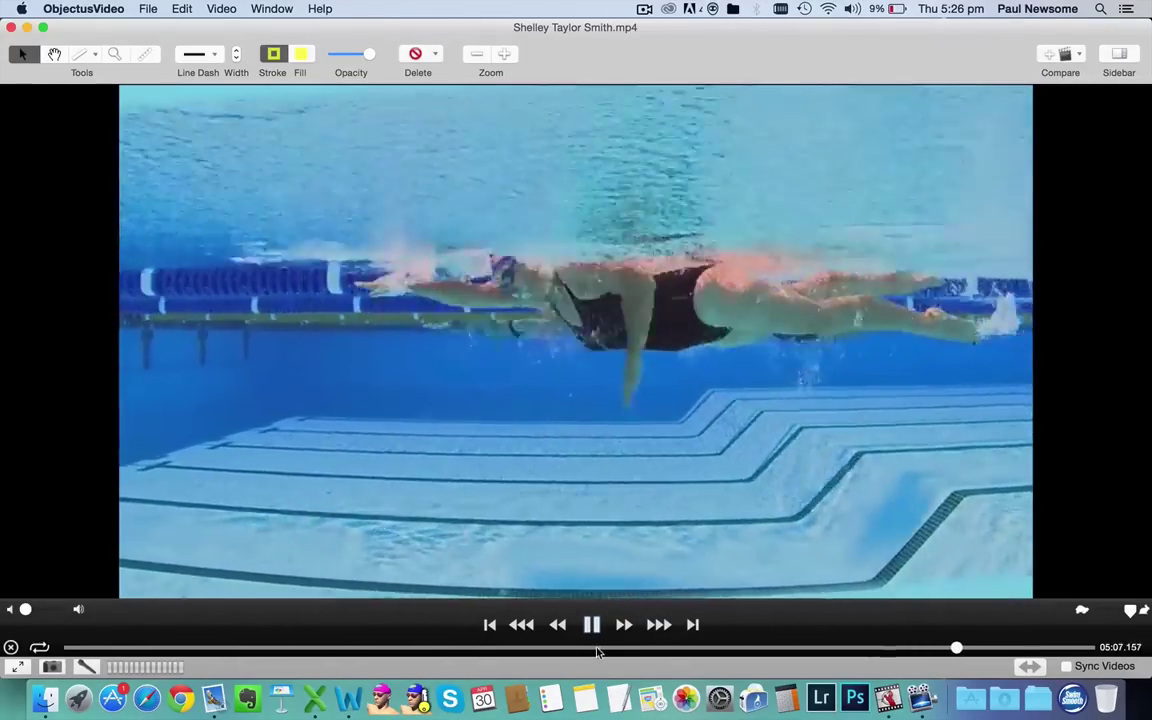
left_click(597, 648)
key("space")
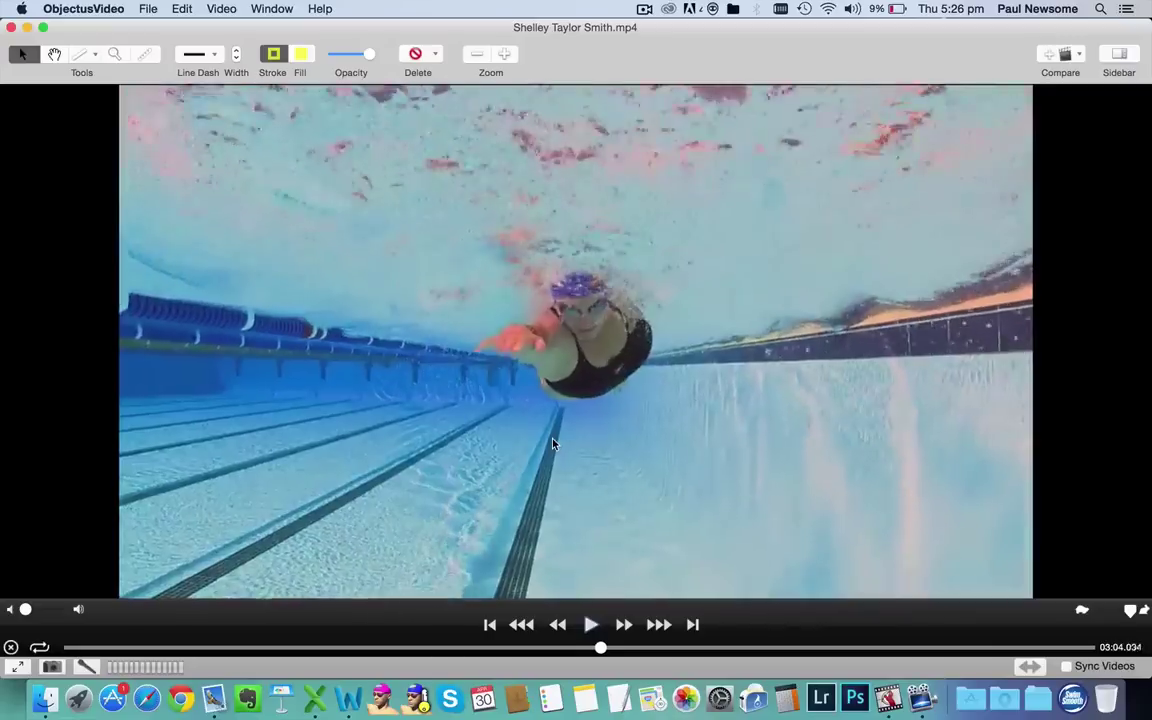
- Advance the clip frame by frame to the arm pull at 03:04.418 and measure the swimmer's elbow angle from shoulder to fingertips
key("Right")
key("Right")
key("Right")
key("Right")
key("Right")
key("Right")
key("Right")
key("Right")
key("Right")
key("Right")
key("Right")
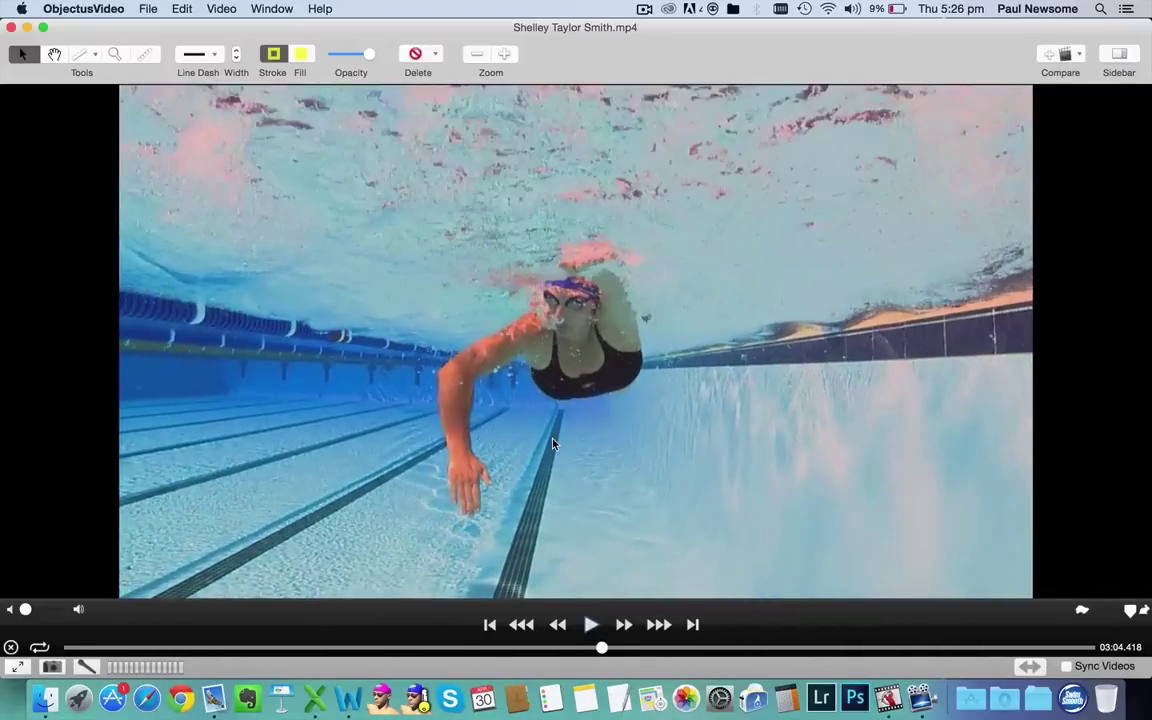
left_click_drag(68, 55, 87, 128)
left_click_drag(450, 378, 545, 315)
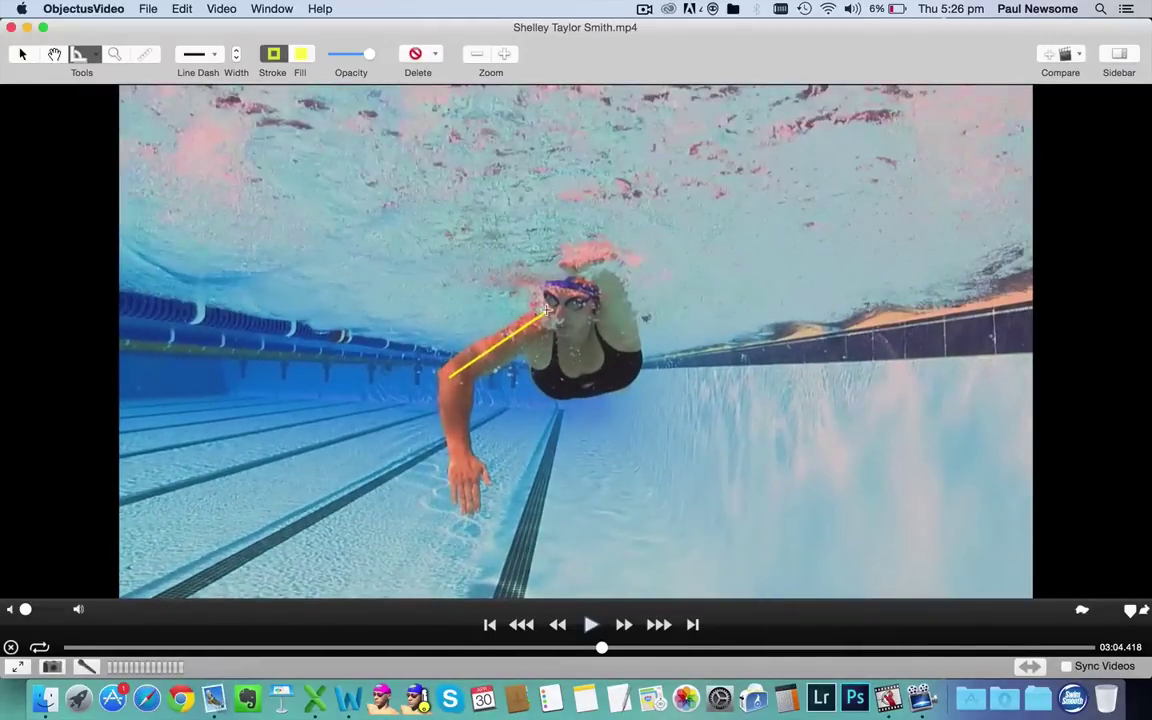
left_click_drag(460, 517, 467, 510)
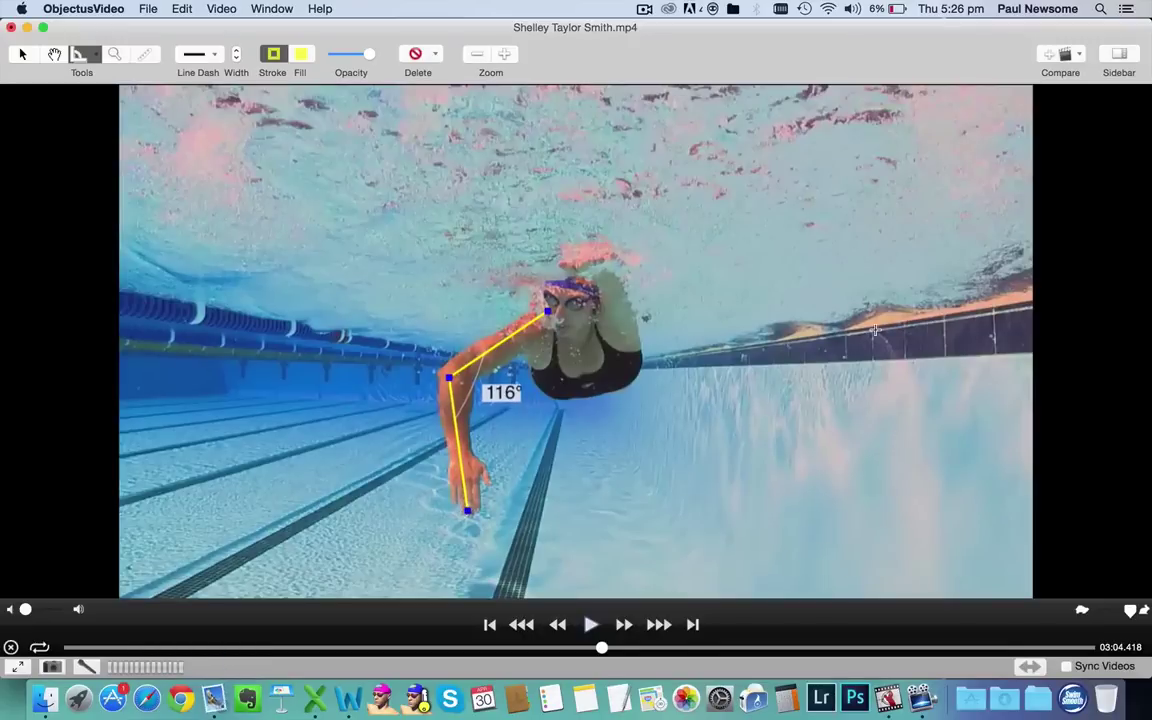
- Add BeckyA.mp4 as the comparison video, move it to about 02:53, and measure the pulling arm's elbow angle
left_click(1072, 55)
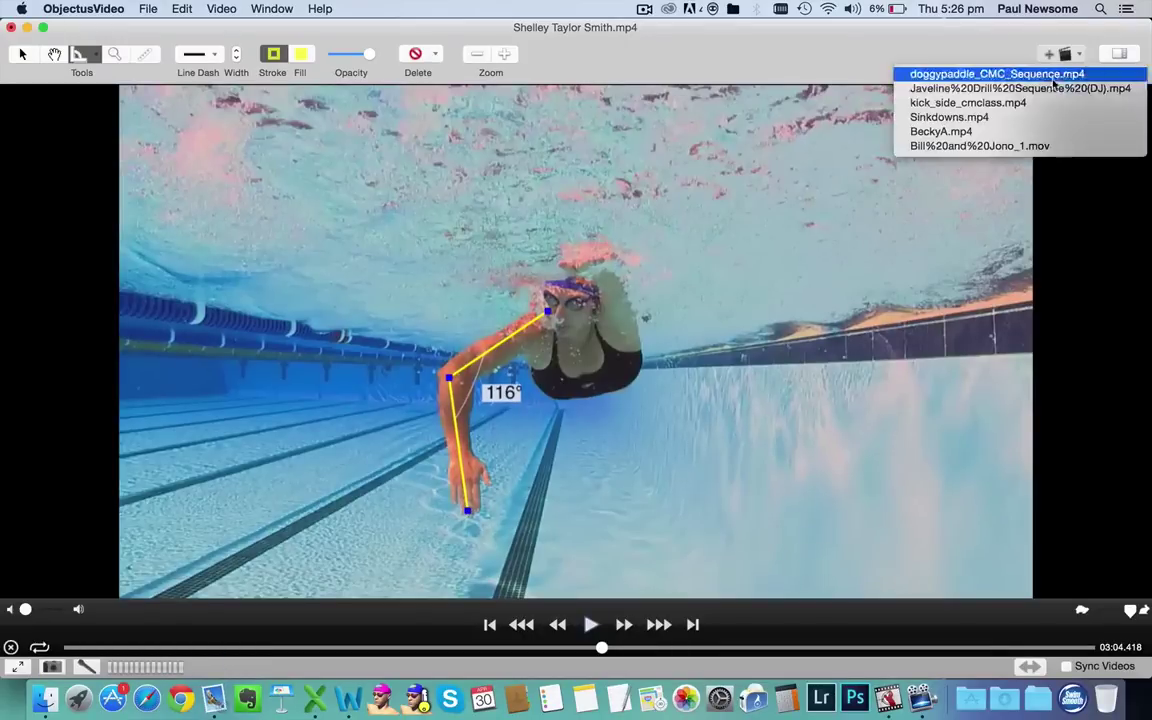
left_click(1032, 132)
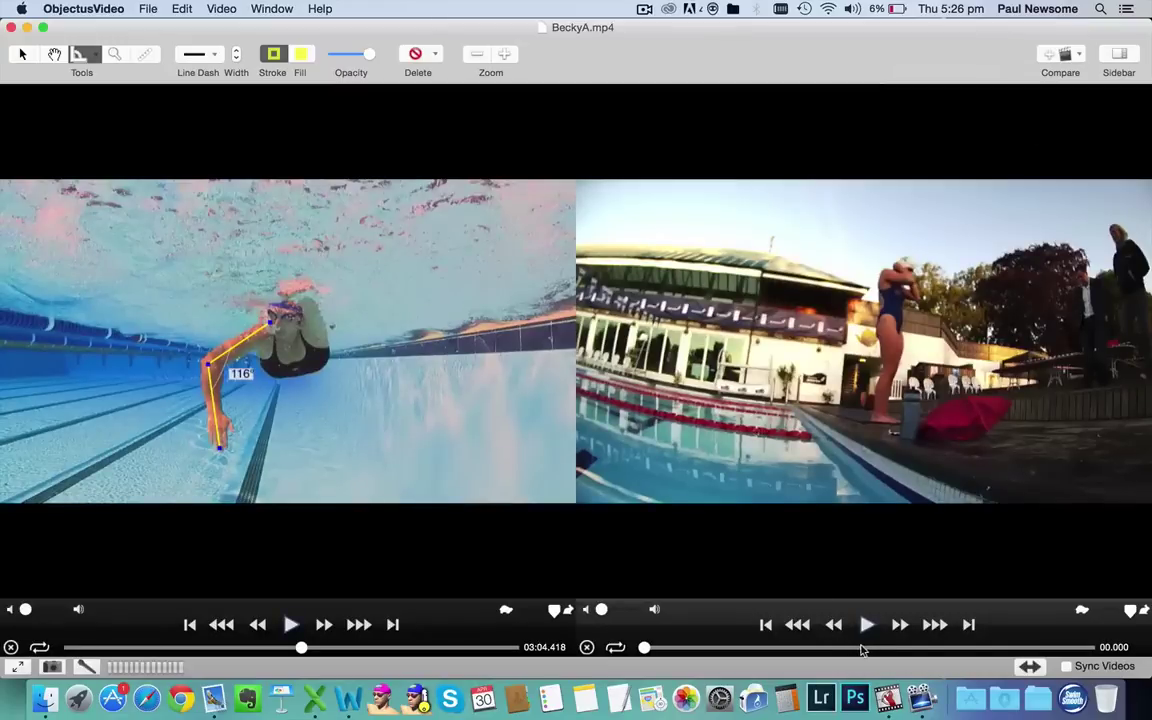
left_click(867, 648)
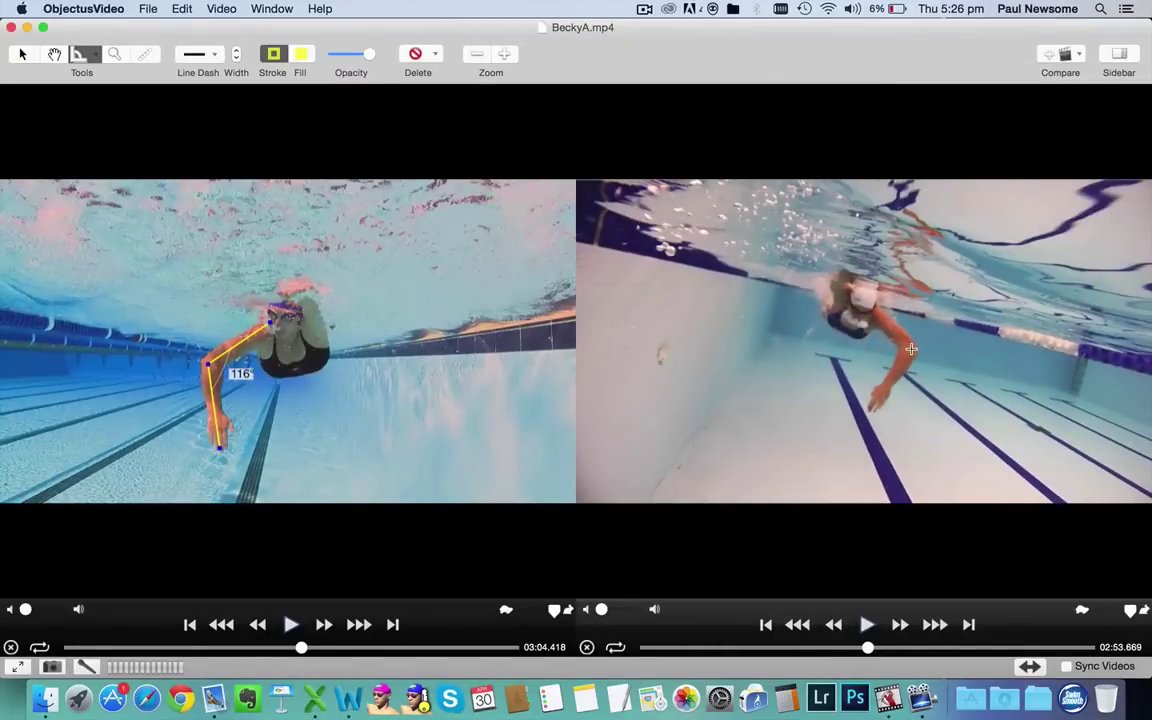
left_click_drag(911, 350, 851, 283)
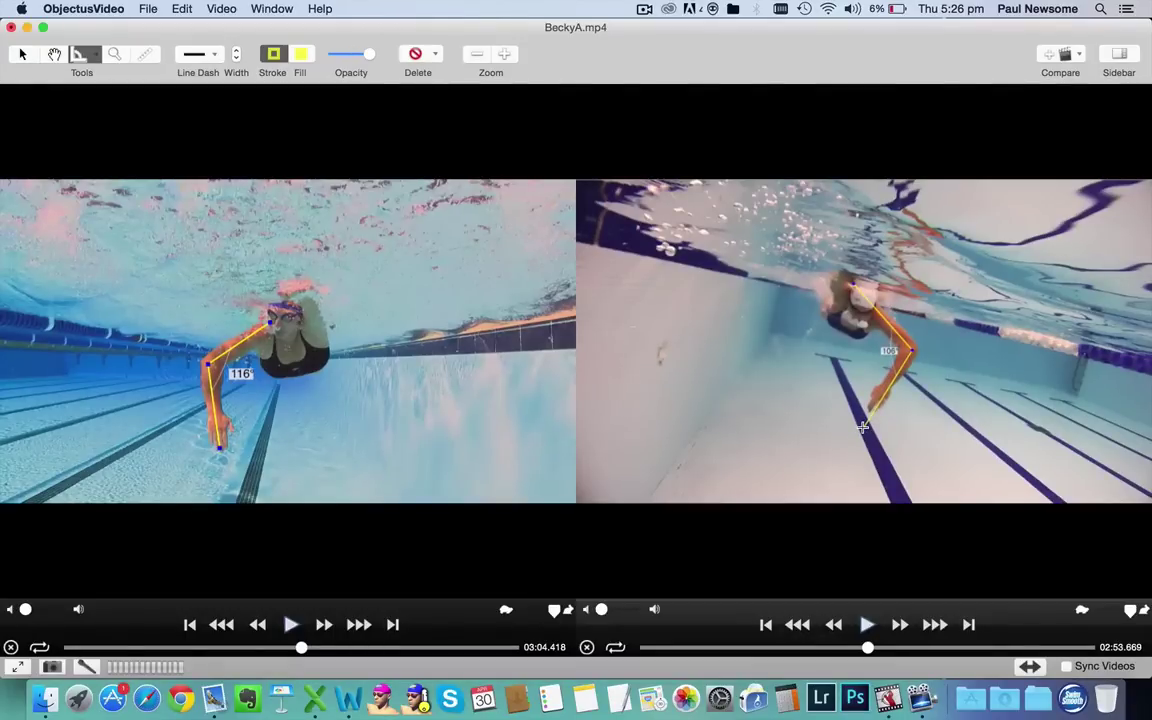
- Add 2015 Apr 30 17h26m19s.mp4 from the DCIM folder as a third comparison video and dismiss the AquaticWiFi terms window
left_click(1060, 54)
left_click_drag(844, 42, 799, 404)
left_click(183, 108)
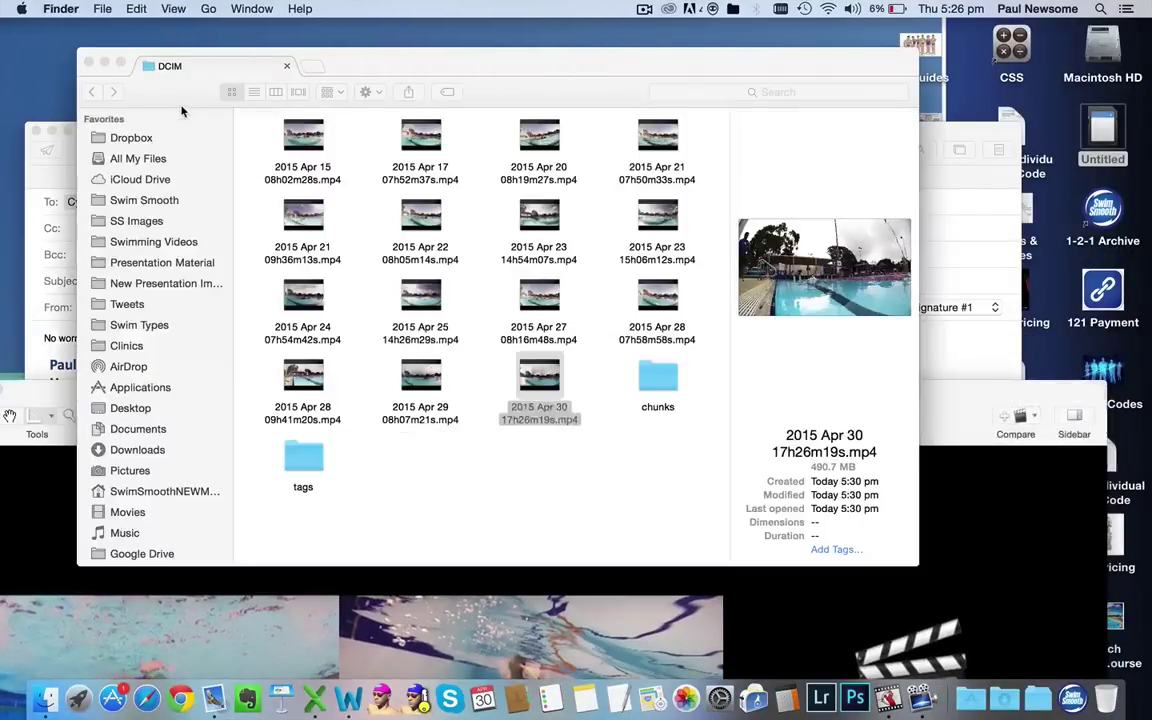
left_click_drag(539, 378, 960, 608)
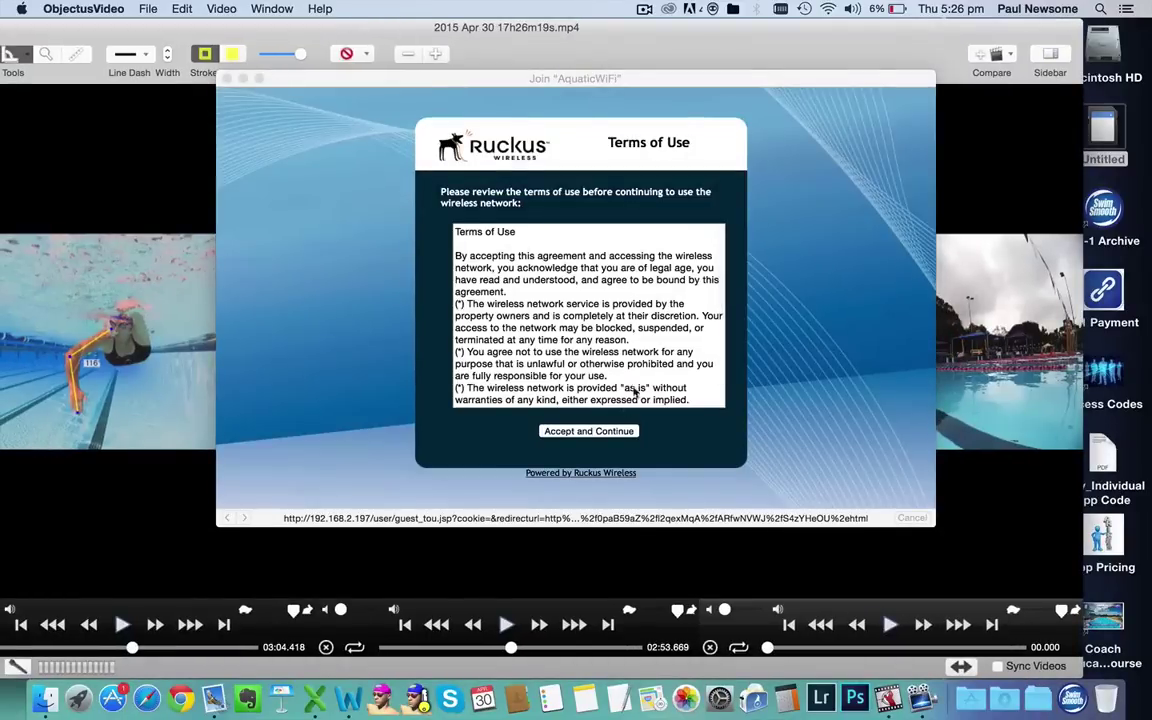
left_click(228, 77)
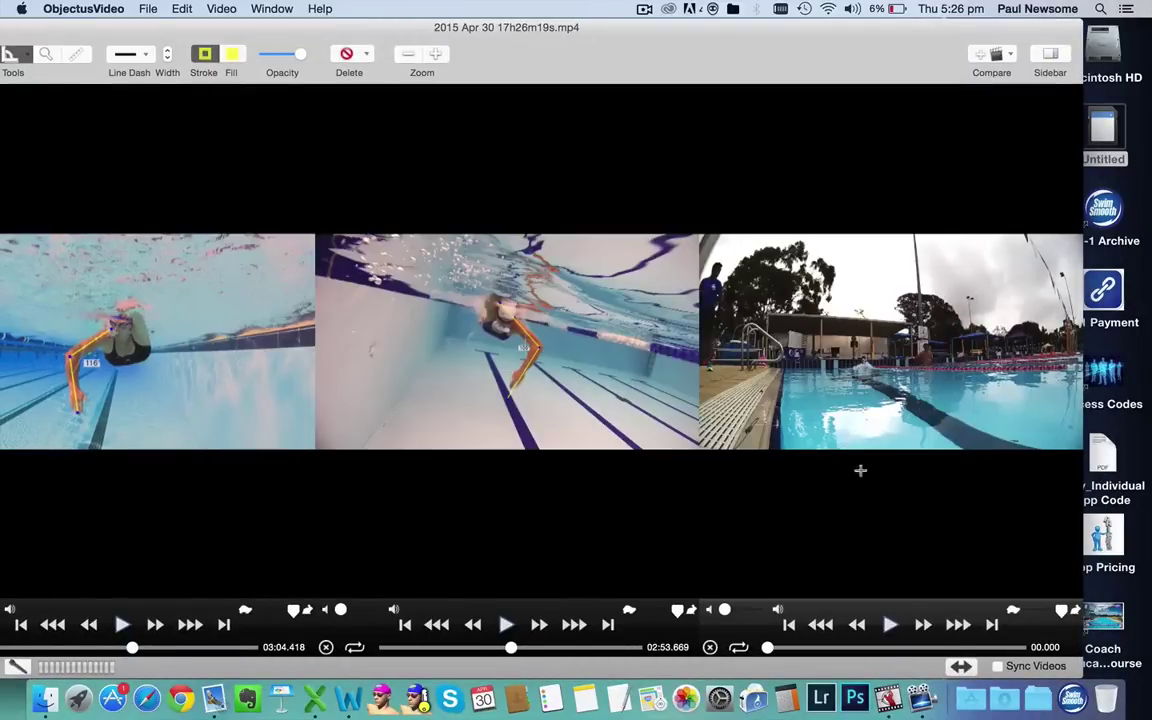
- Move the 2015 Apr 30 clip to its underwater front view at about 01:23, recentre the window, and close that clip
left_click_drag(900, 650, 853, 650)
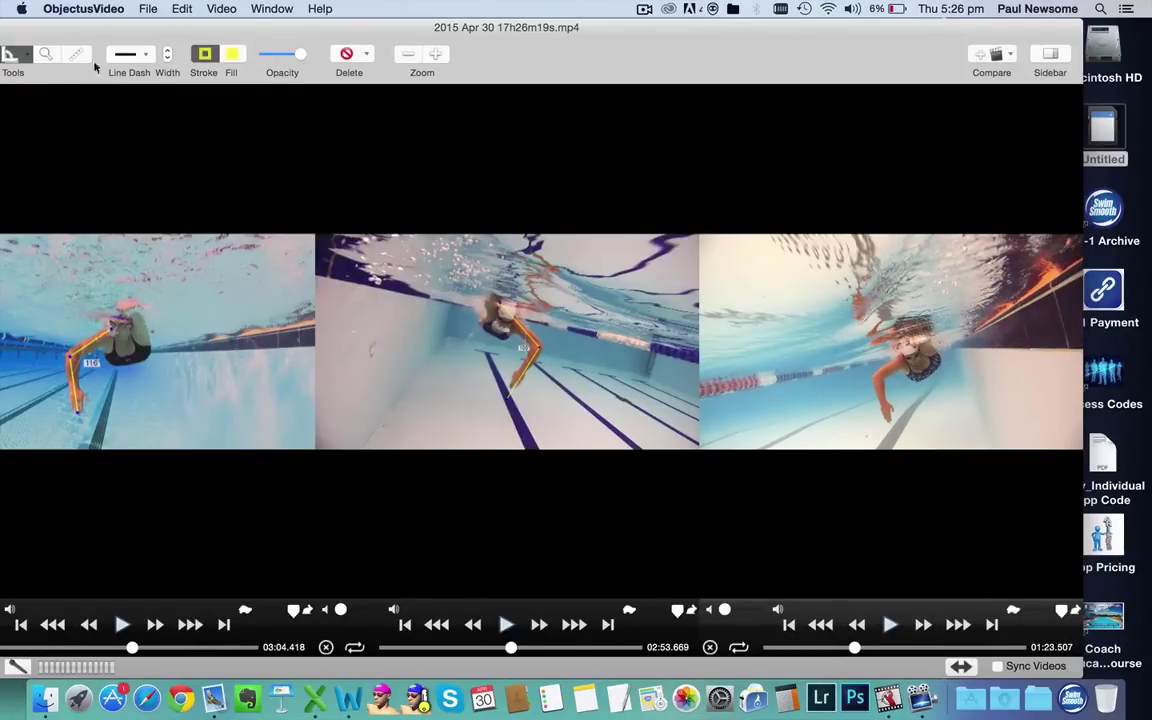
left_click_drag(154, 33, 216, 30)
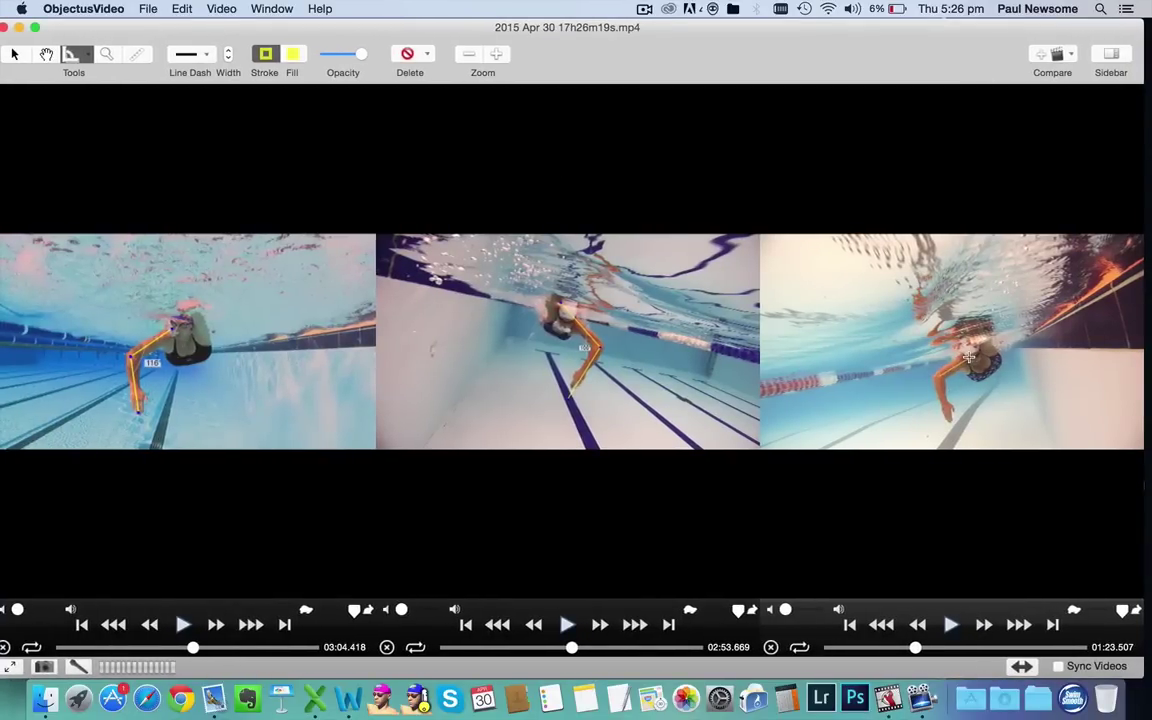
left_click(946, 419)
key("super+2")
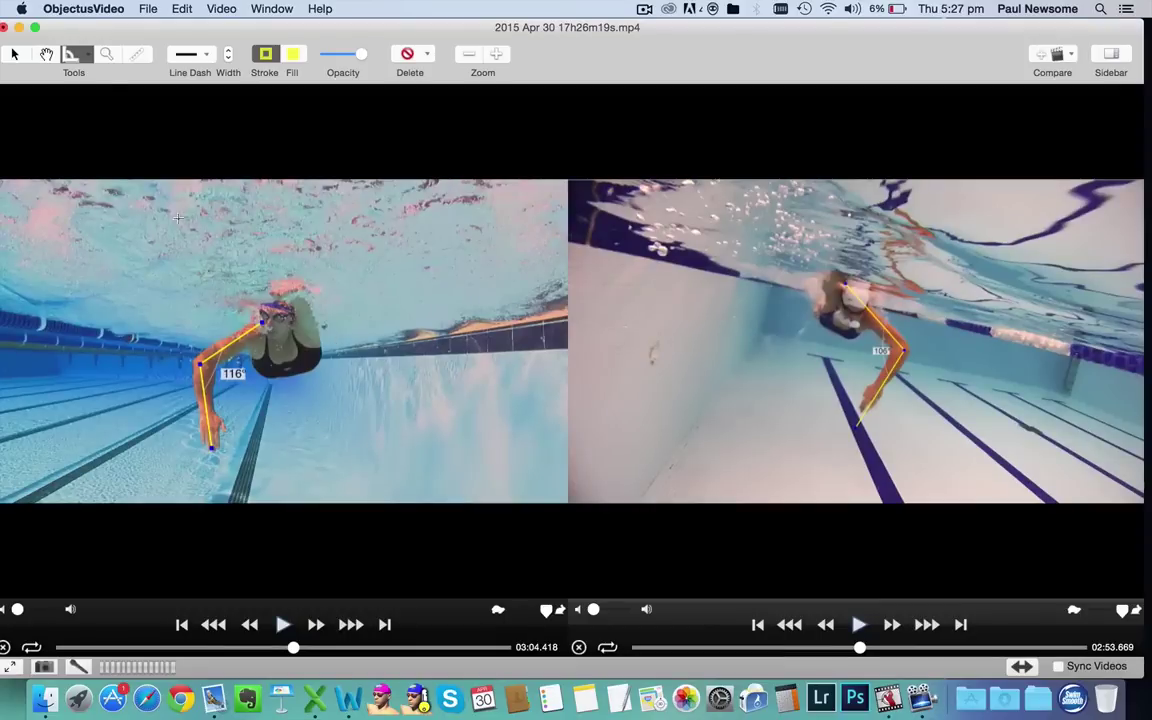
left_click(76, 54)
left_click(86, 78)
left_click_drag(90, 318, 547, 329)
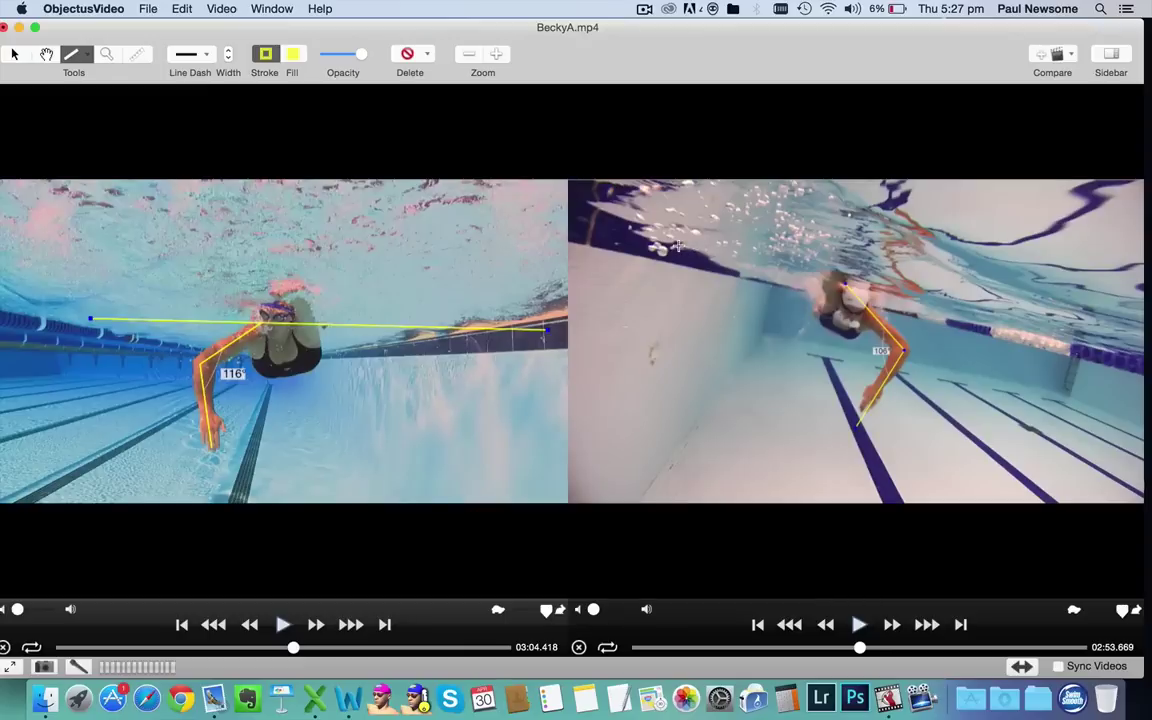
left_click_drag(611, 225, 1103, 358)
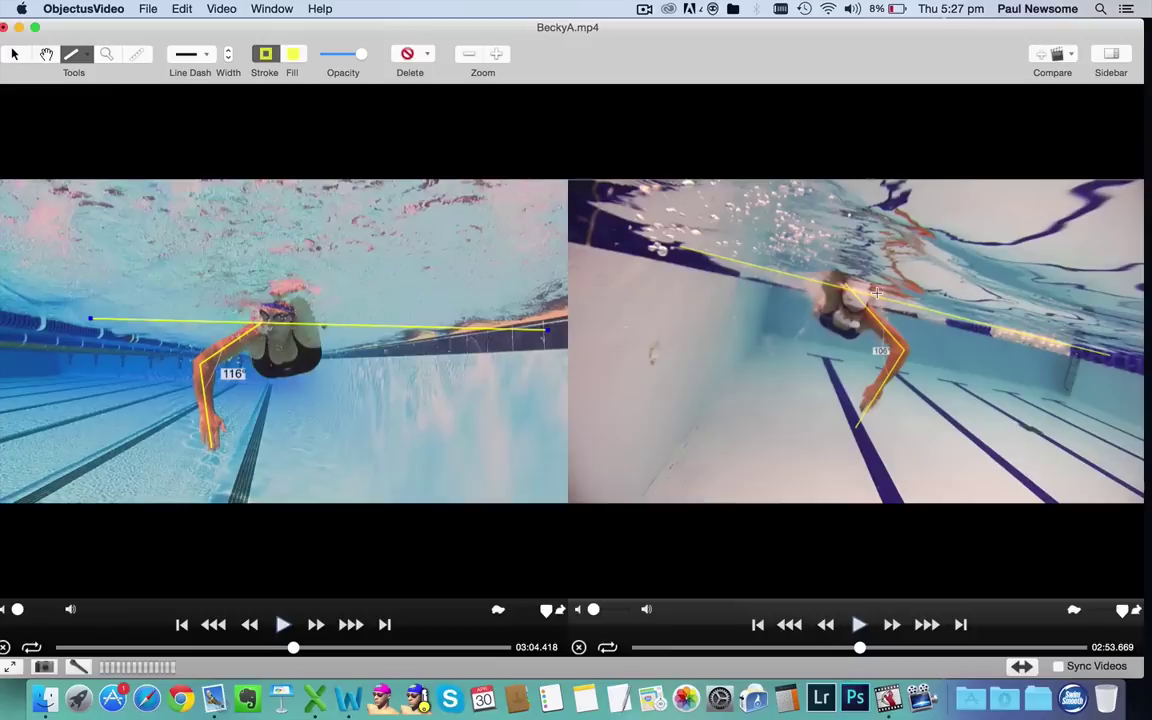
- Draw a line down through the pulling shoulder in both videos, roughly perpendicular to each water surface line
left_click_drag(876, 292, 843, 446)
left_click_drag(254, 218, 247, 478)
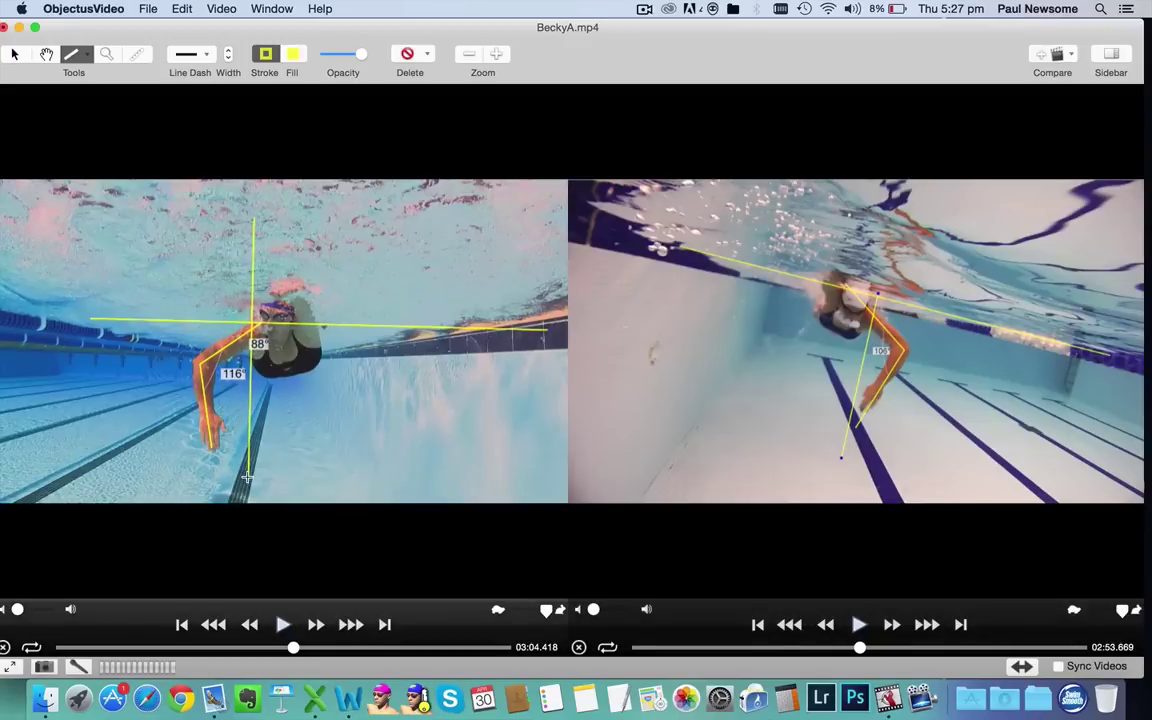
left_click(246, 480)
left_click(374, 448)
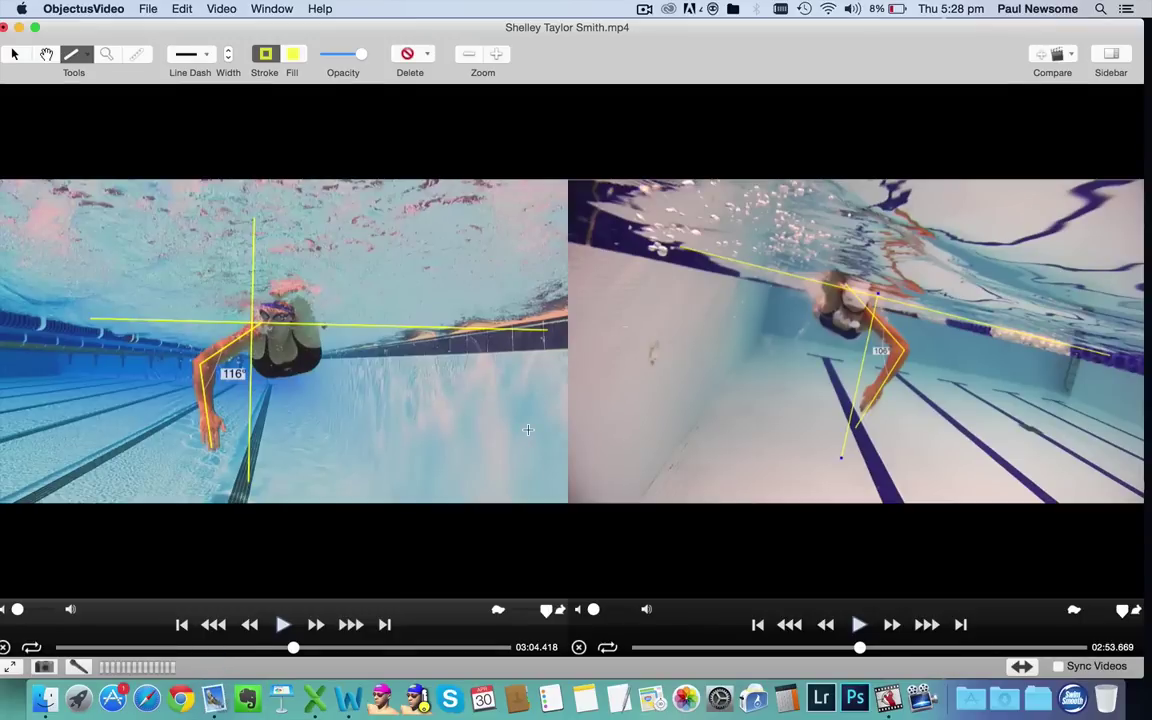
- Close the BeckyA clip and replace the Shelley Taylor Smith video with 2015 Apr 30 17h26m19s.mp4 from the DCIM folder
left_click(579, 648)
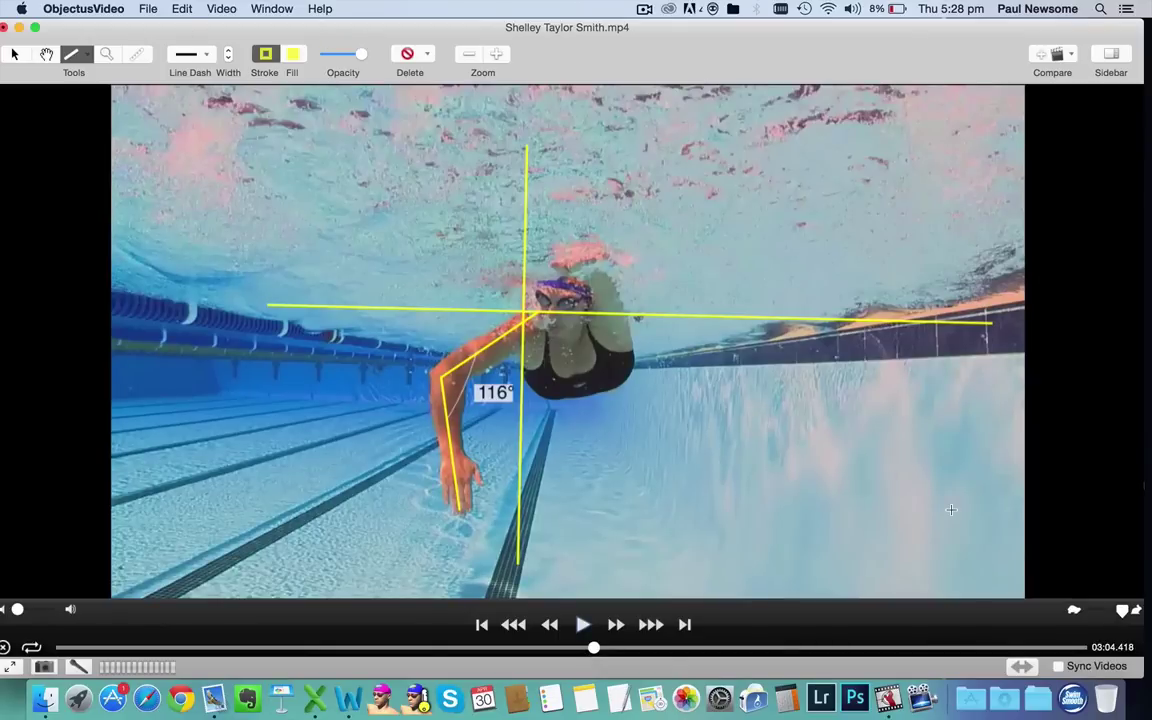
left_click_drag(854, 43, 848, 403)
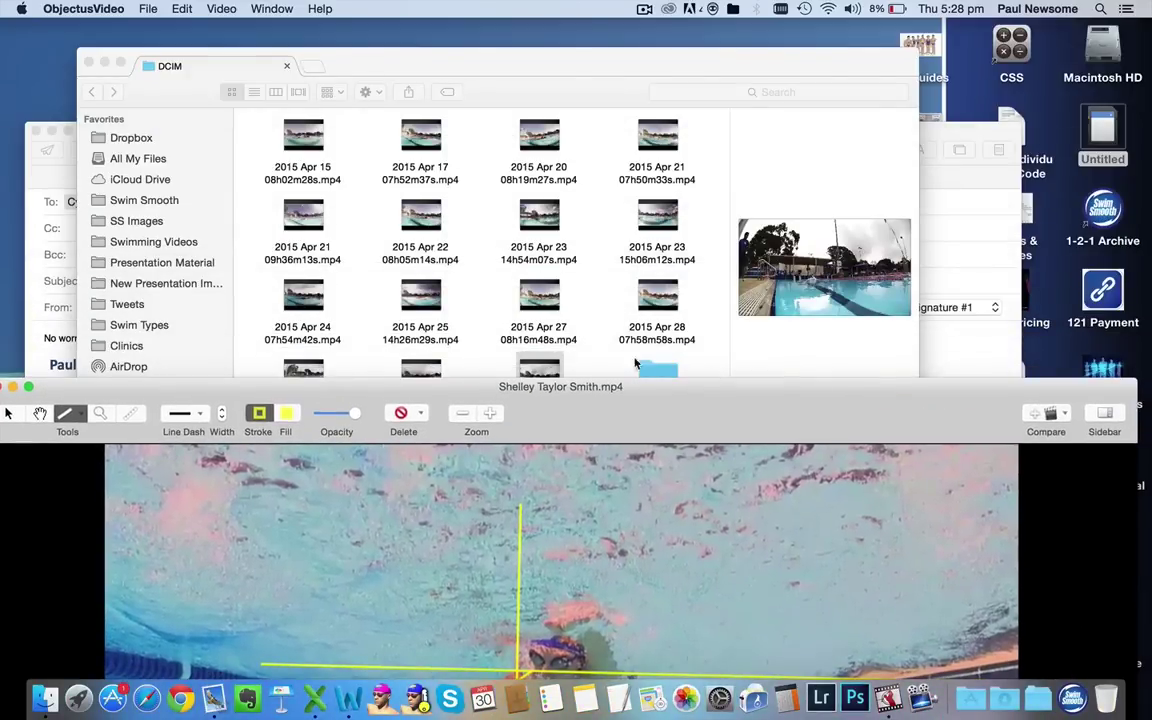
left_click(553, 374)
left_click_drag(553, 374, 759, 630)
left_click_drag(930, 388, 969, 6)
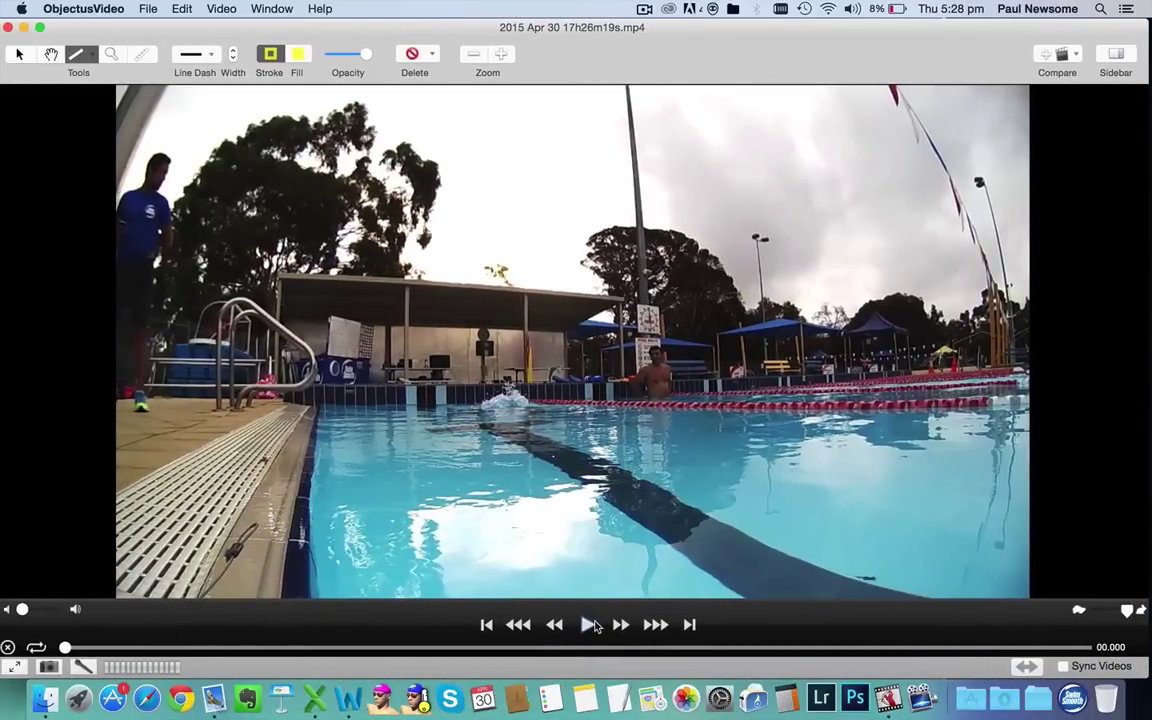
- Play and skip through the 2015 Apr 30 clip to the underwater front view, pausing at the arm pull at 03:18.168
left_click(586, 625)
left_click(658, 652)
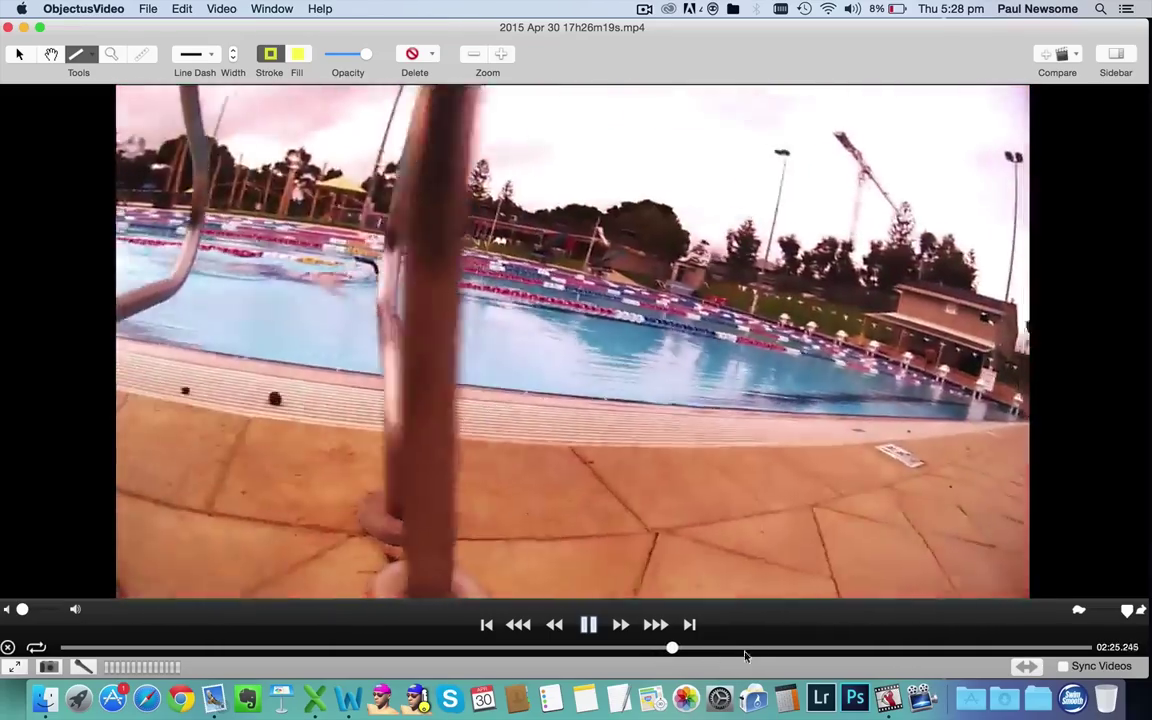
left_click(806, 649)
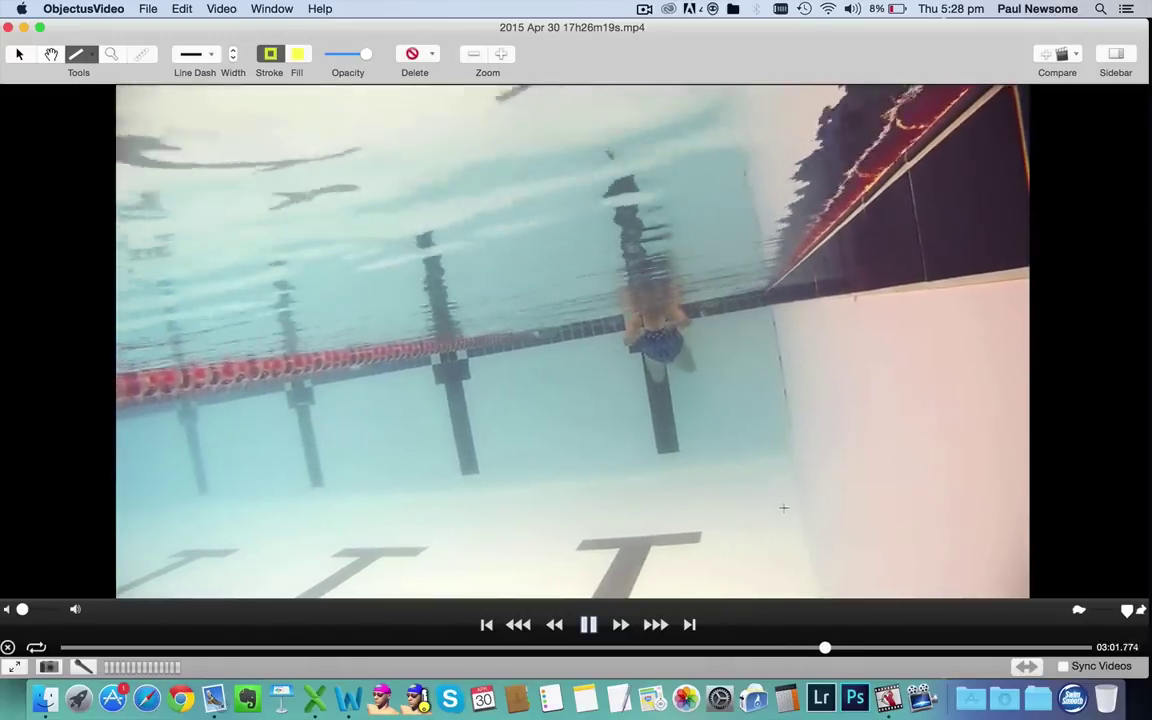
left_click(852, 649)
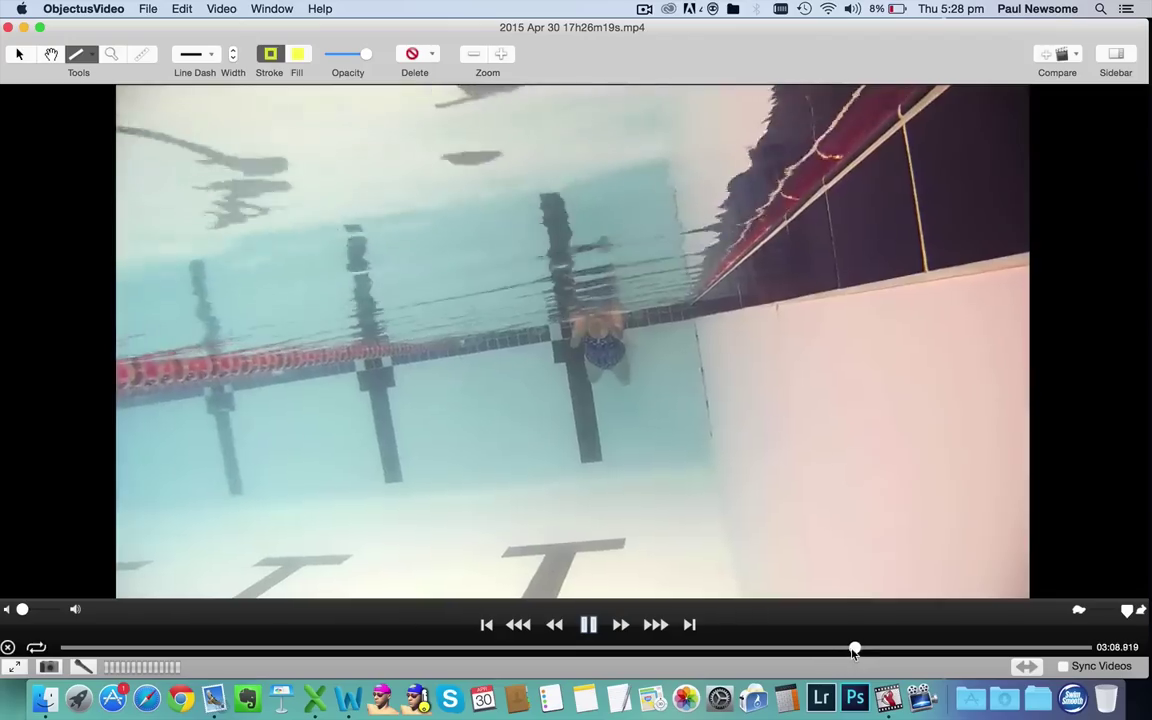
left_click(876, 649)
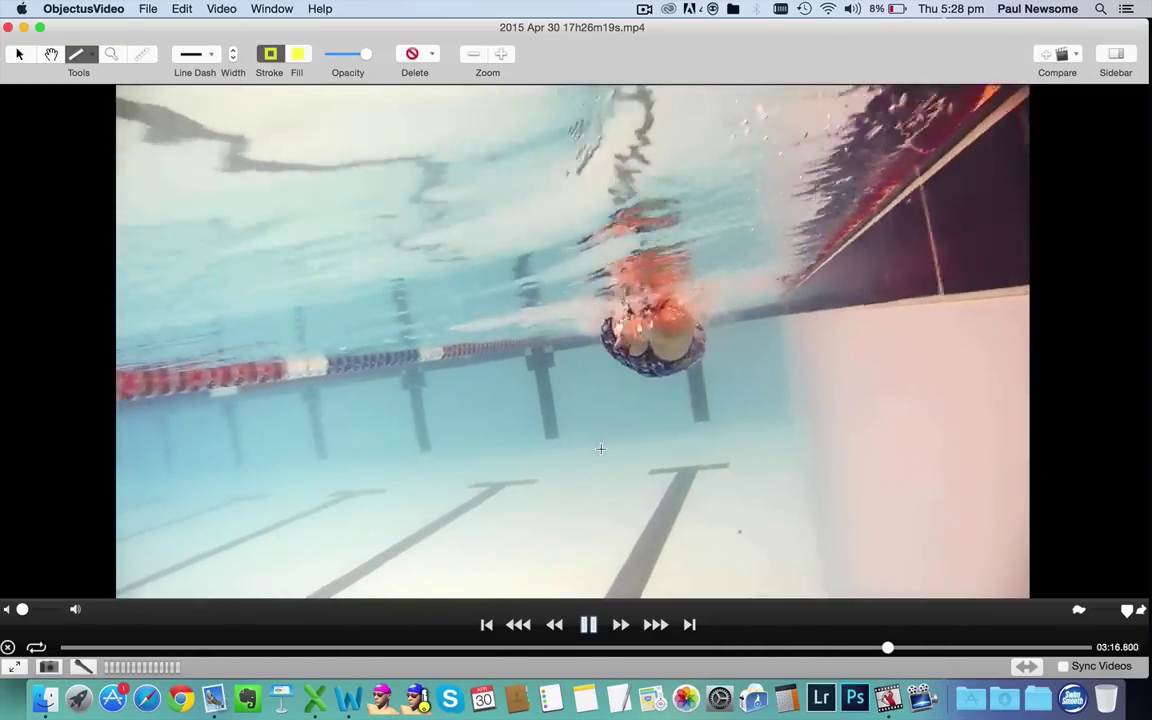
key("space")
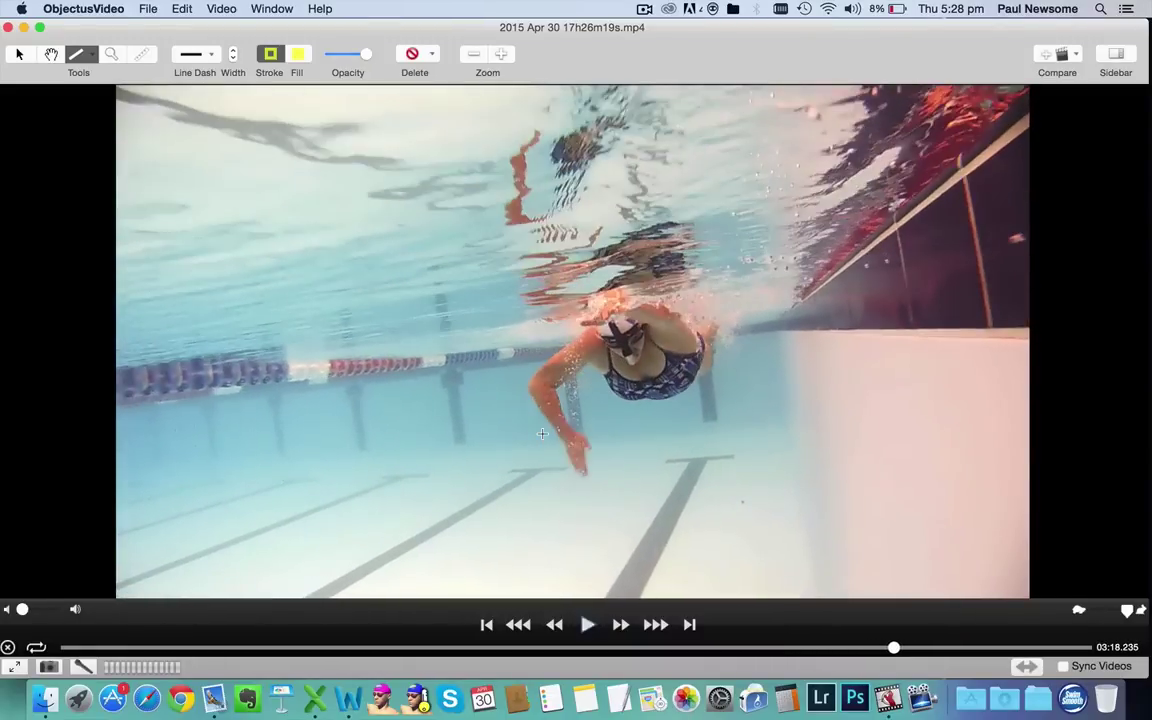
key("Left")
key("Left")
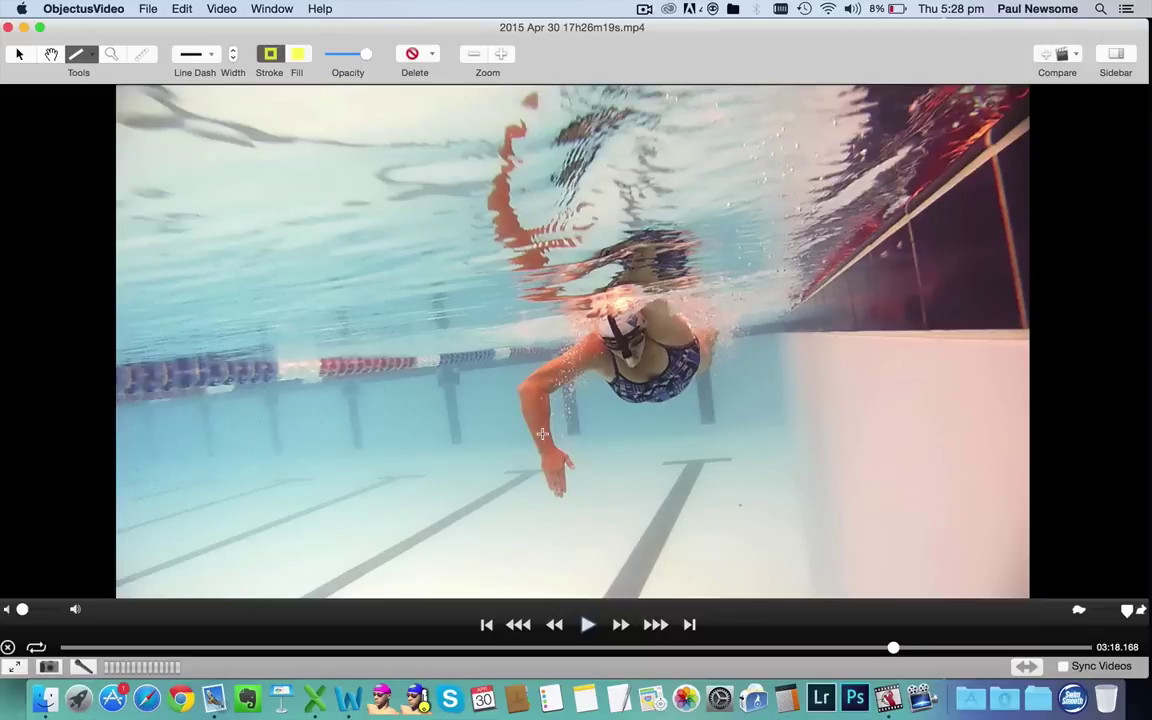
- Measure the swimmer's elbow angle from shoulder through elbow to fingertips with the Angle tool
left_click(76, 54)
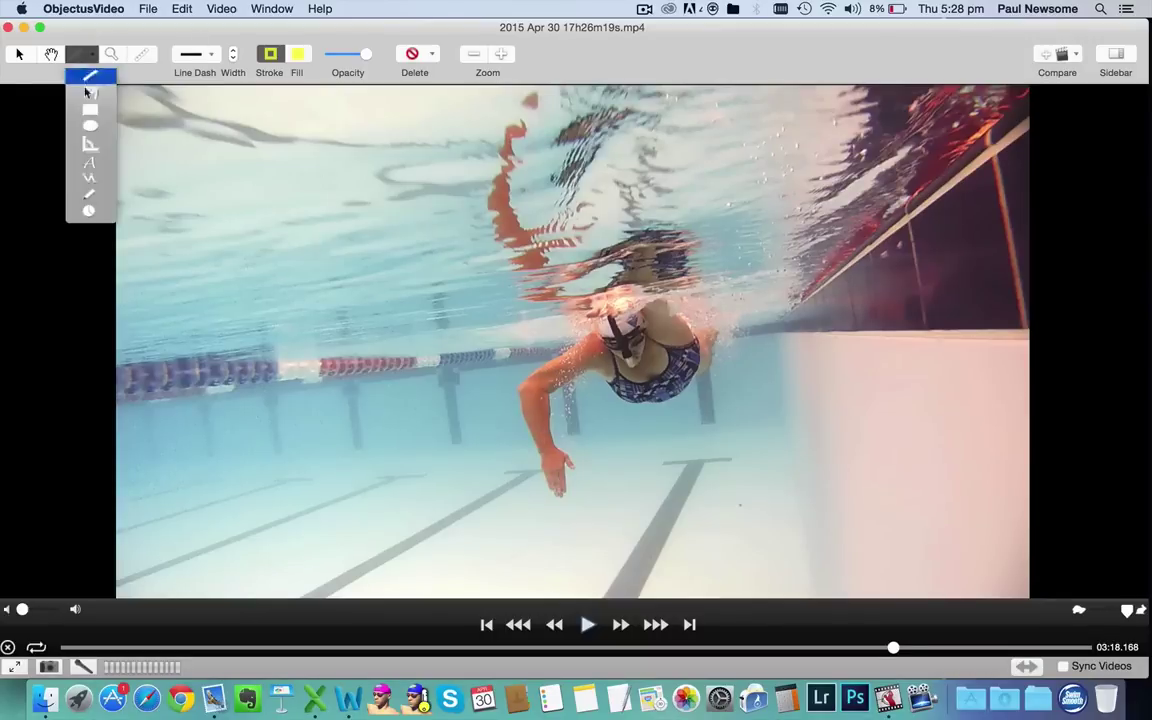
left_click(82, 138)
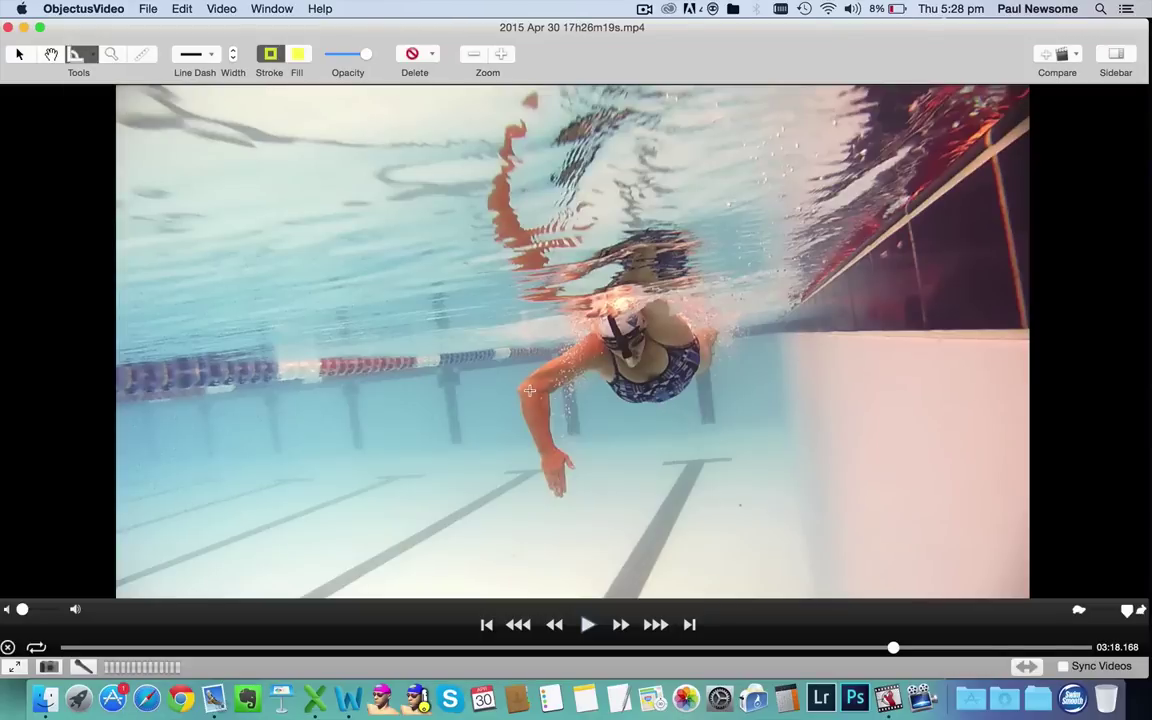
left_click(606, 340)
left_click(530, 393)
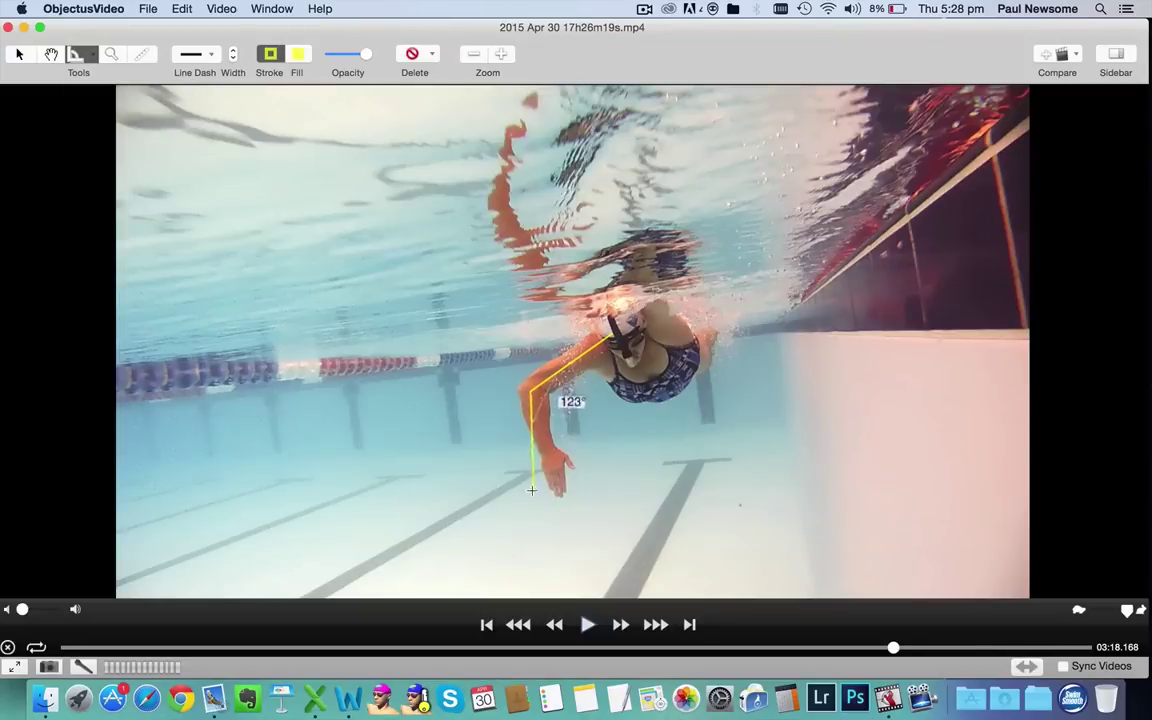
left_click(565, 506)
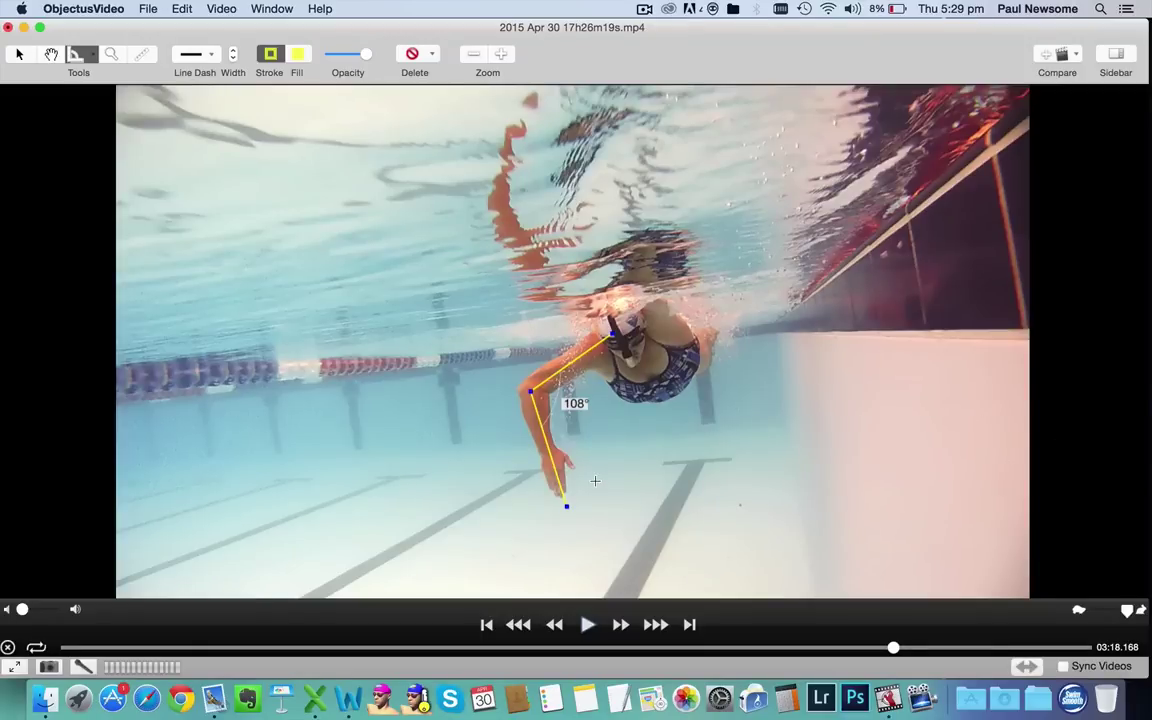
- Go back and forth frame by frame around 03:18 to examine the pulling arm's path against the angle overlay
key("Right")
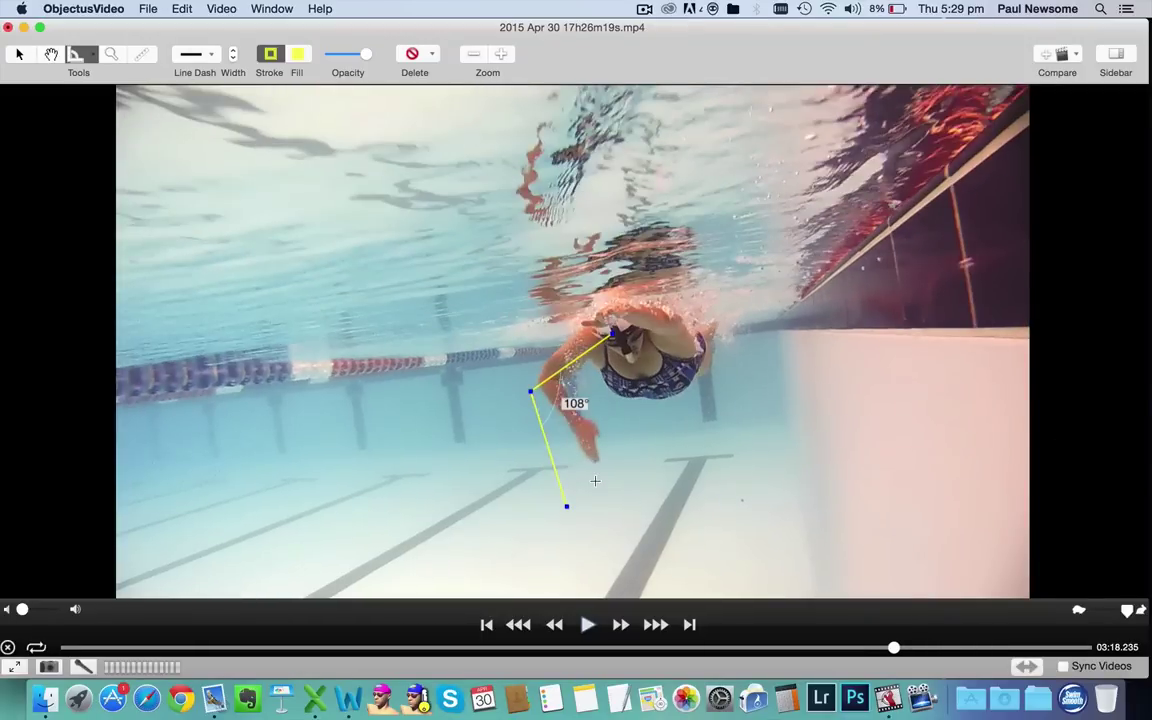
key("Left")
key("Left")
key("Left")
key("Left")
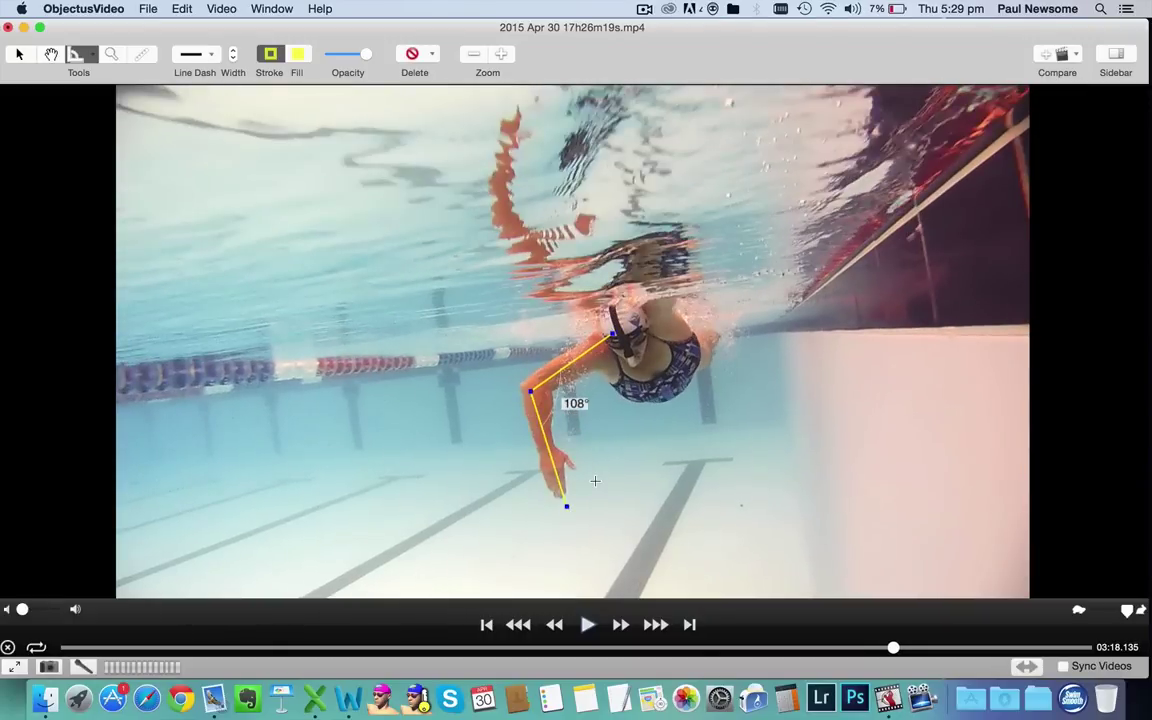
key("Left")
key("Left")
key("Left")
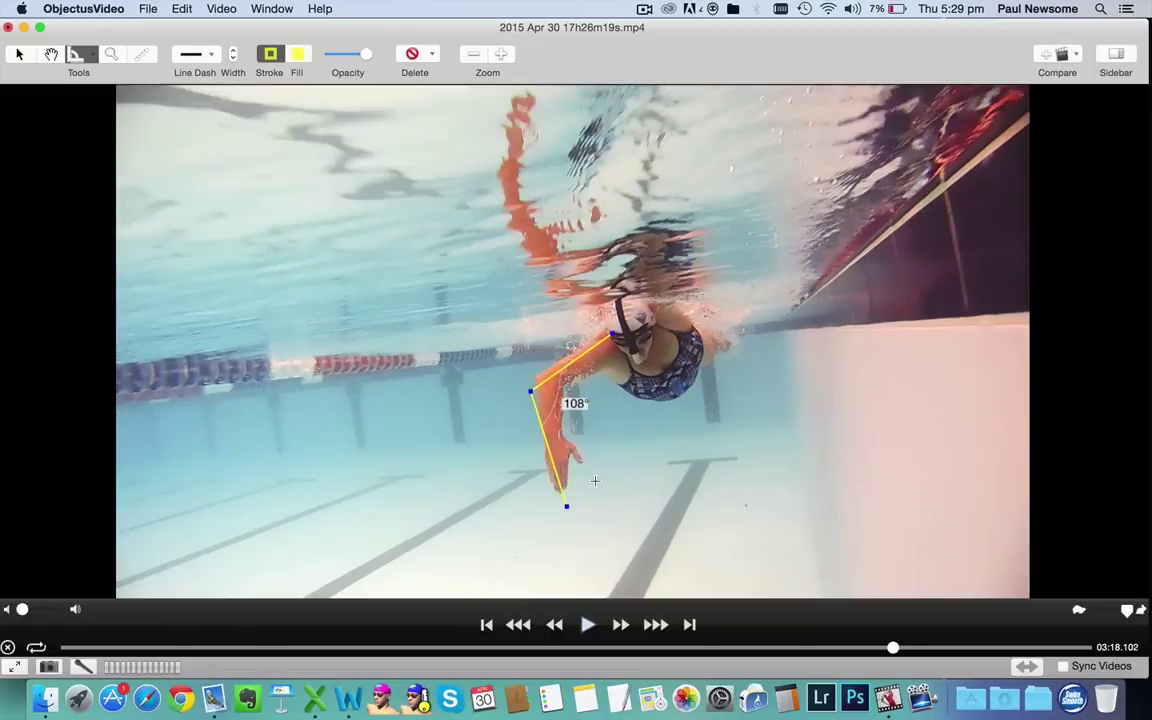
- Step one frame to 03:18.069 and draw a straight reference line along the tilted waterline across the swimmer's head to the pool wall
key("Right")
left_click(82, 54)
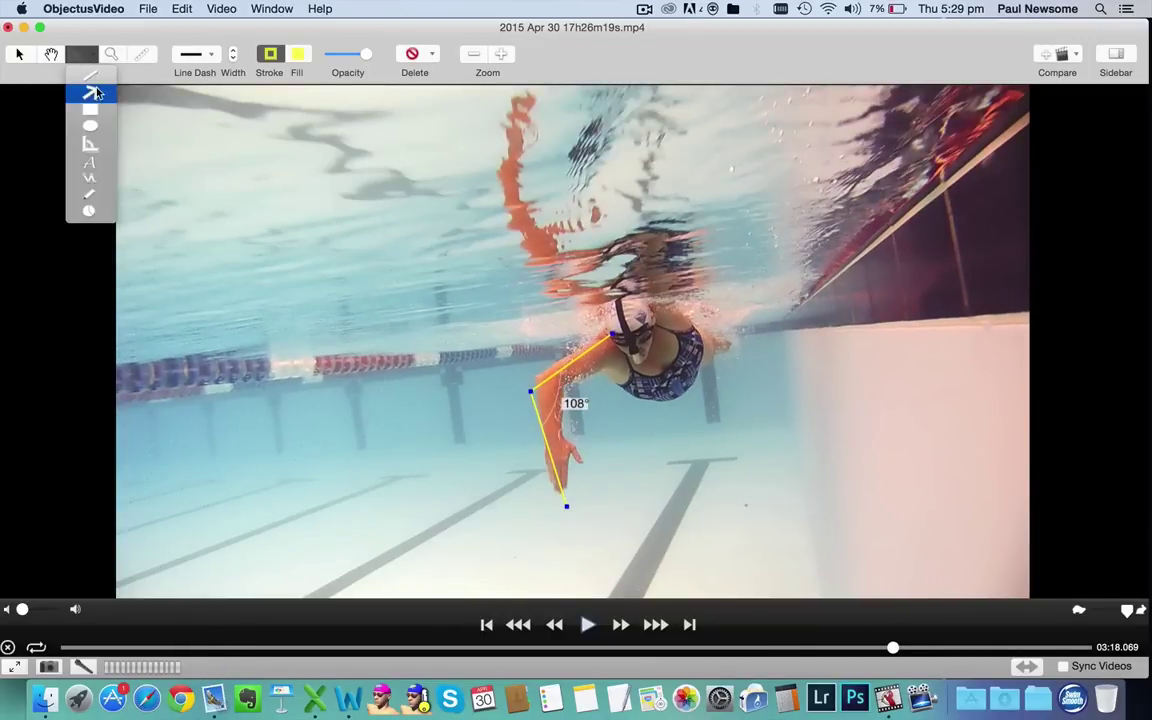
left_click(90, 76)
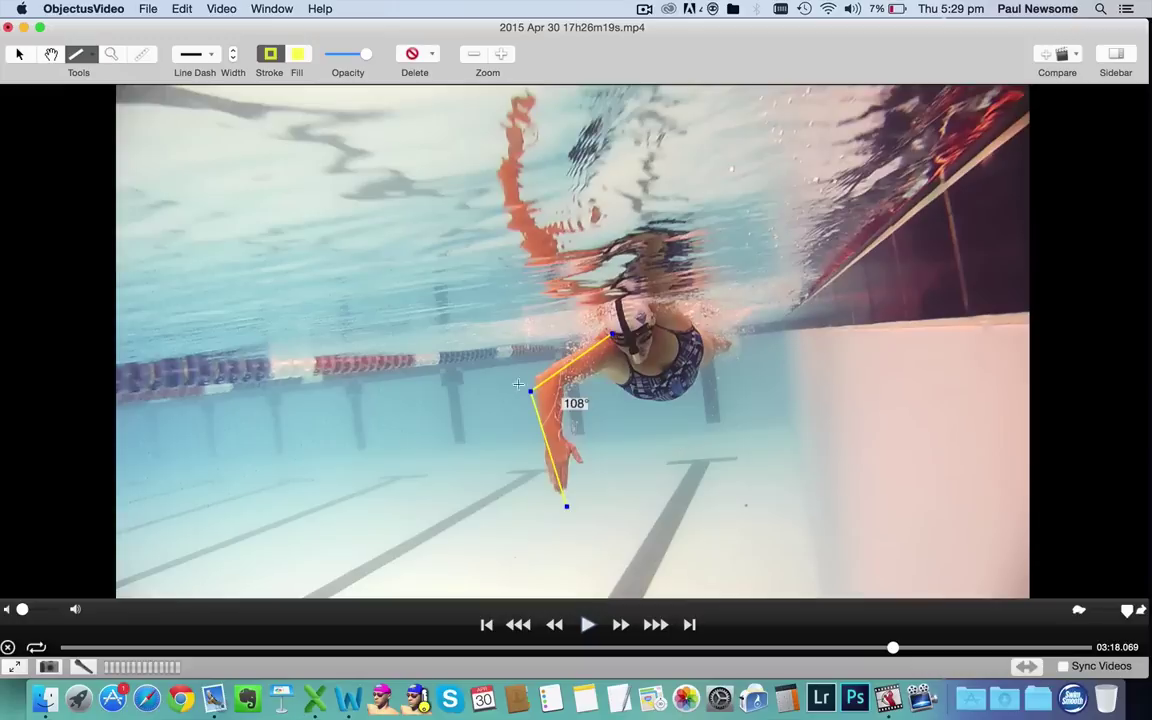
mouse_move(383, 343)
left_mouse_down()
mouse_move(999, 325)
mouse_move(1016, 267)
mouse_move(1027, 268)
left_mouse_up()
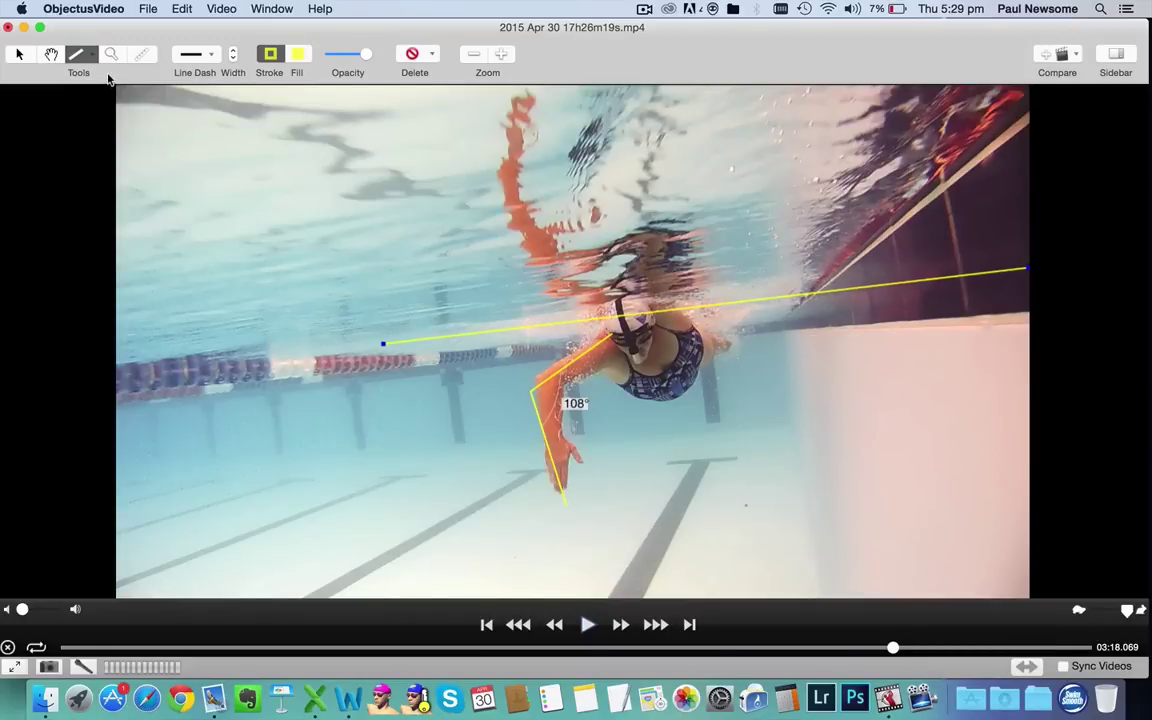
- Measure the angle at the swimmer's shoulder between an upward diagonal and the waterline direction, and clear all drawings from the frame
left_click(84, 54)
left_click(88, 146)
mouse_move(537, 322)
left_mouse_down()
mouse_move(650, 186)
mouse_move(716, 209)
left_mouse_up()
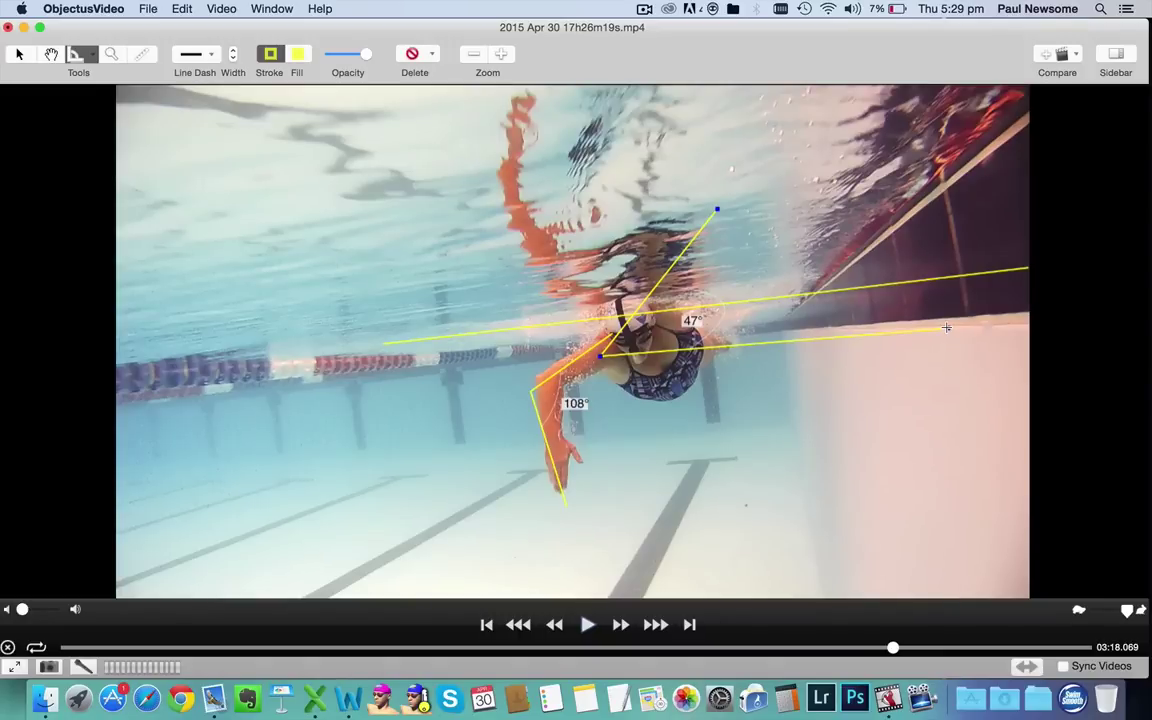
left_click(946, 327)
left_click(412, 53)
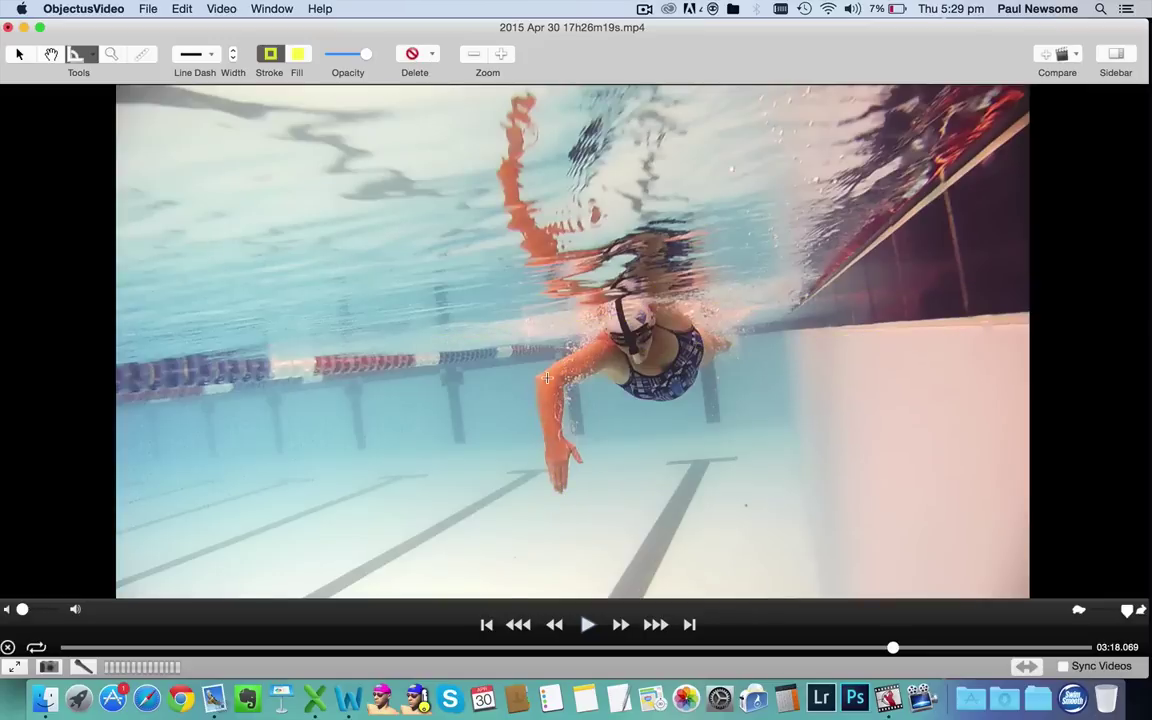
- Play and step the clip forward to the above-water front view, pausing on the straight-arm recovery at 03:49.087
left_click(588, 624)
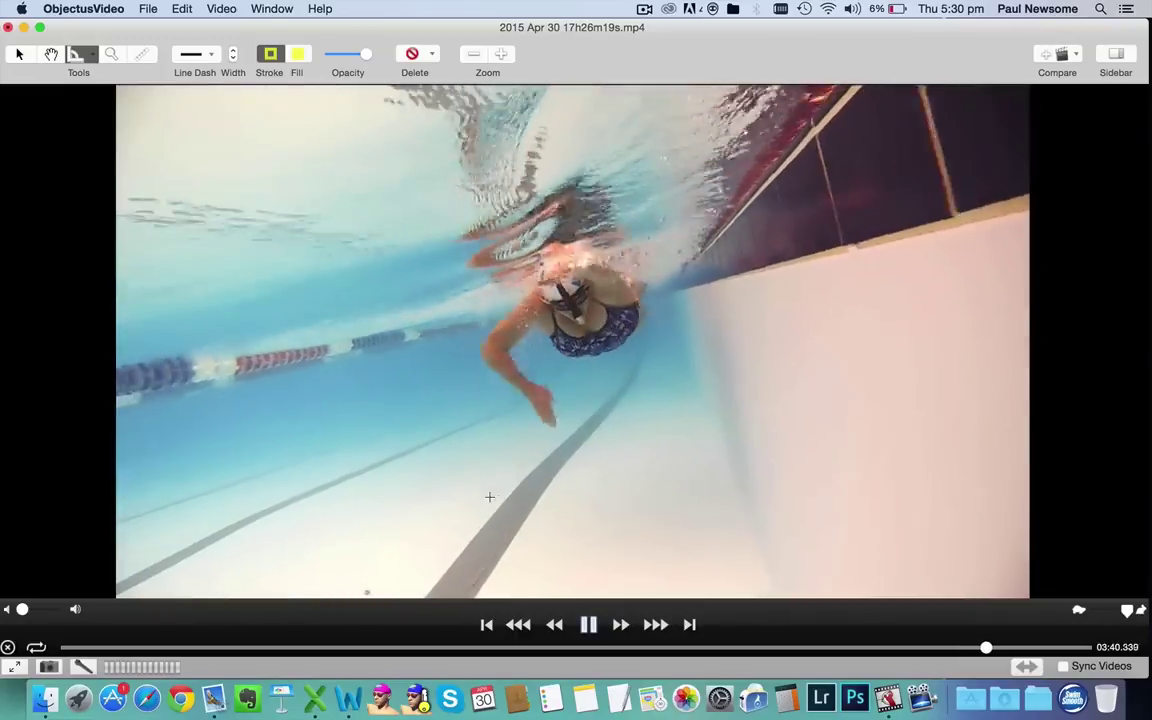
key("space")
key("Right")
key("Right")
key("Right")
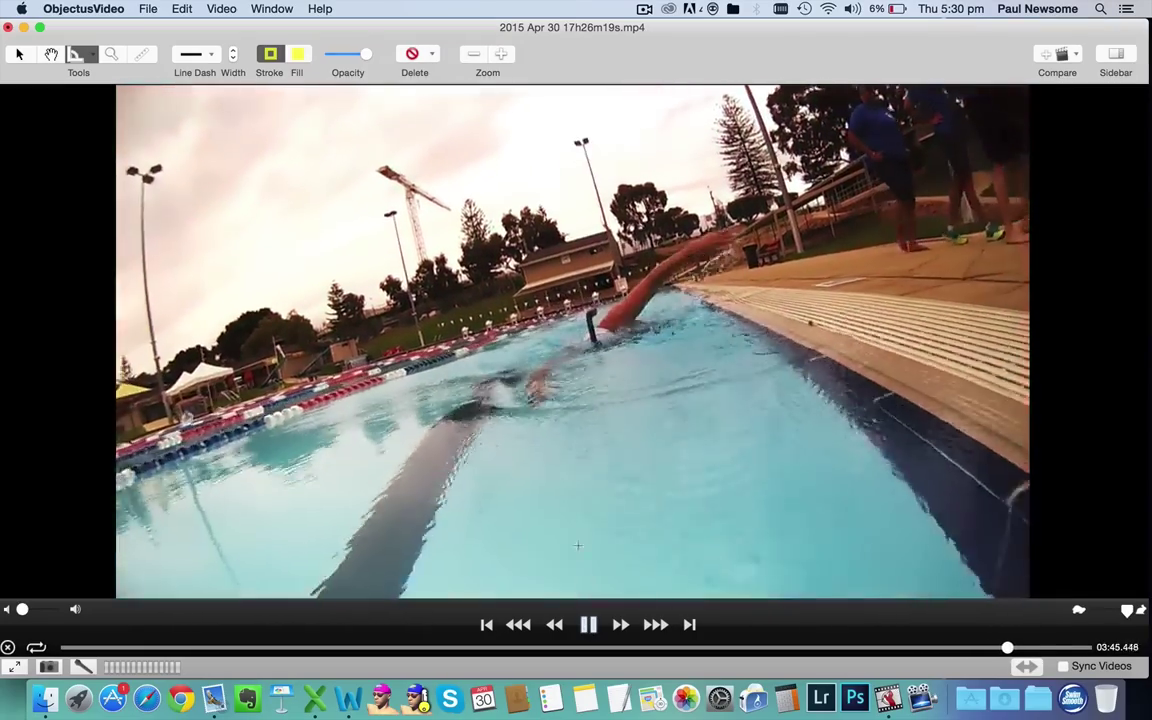
key("Right")
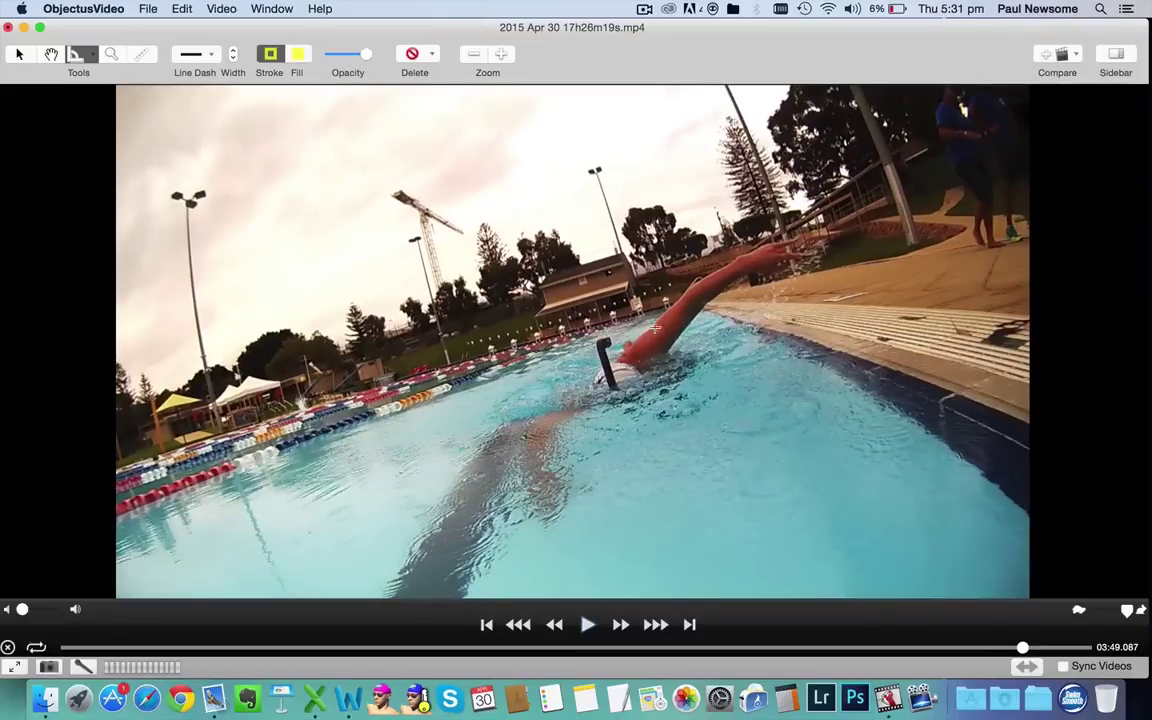
- Draw two joined lines from the swimmer's shoulder up to a peak and down to the water, sketching a bent-elbow recovery
left_click(88, 60)
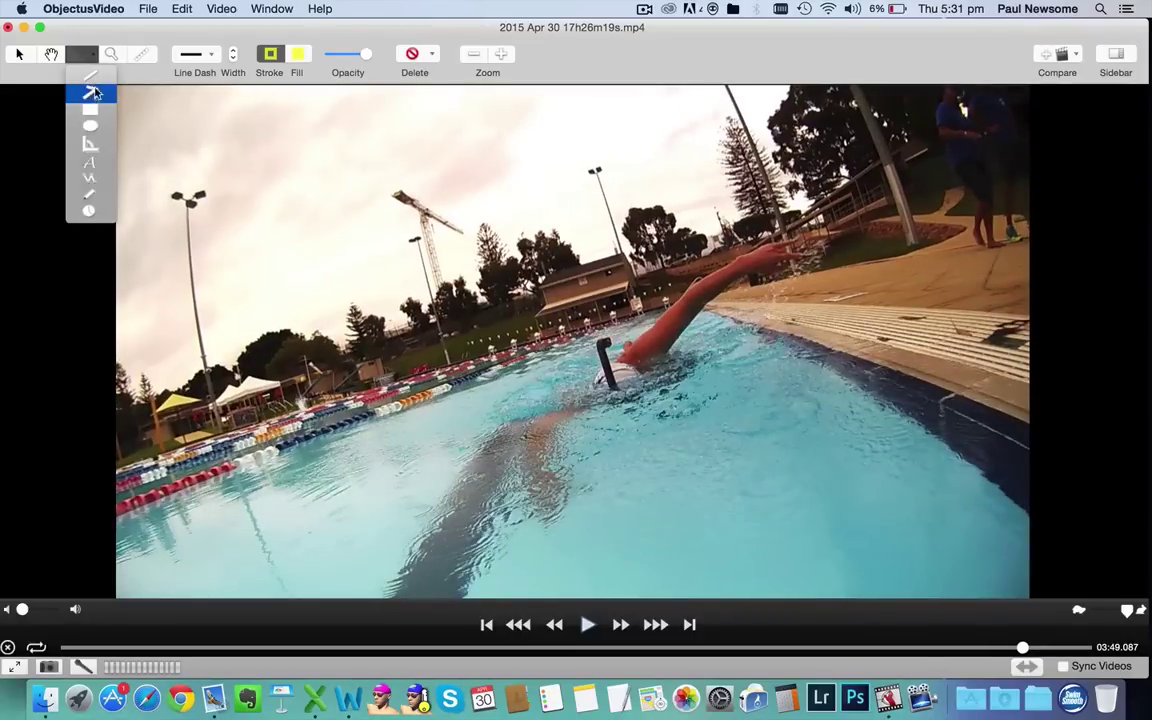
left_click(92, 88)
left_click(649, 353)
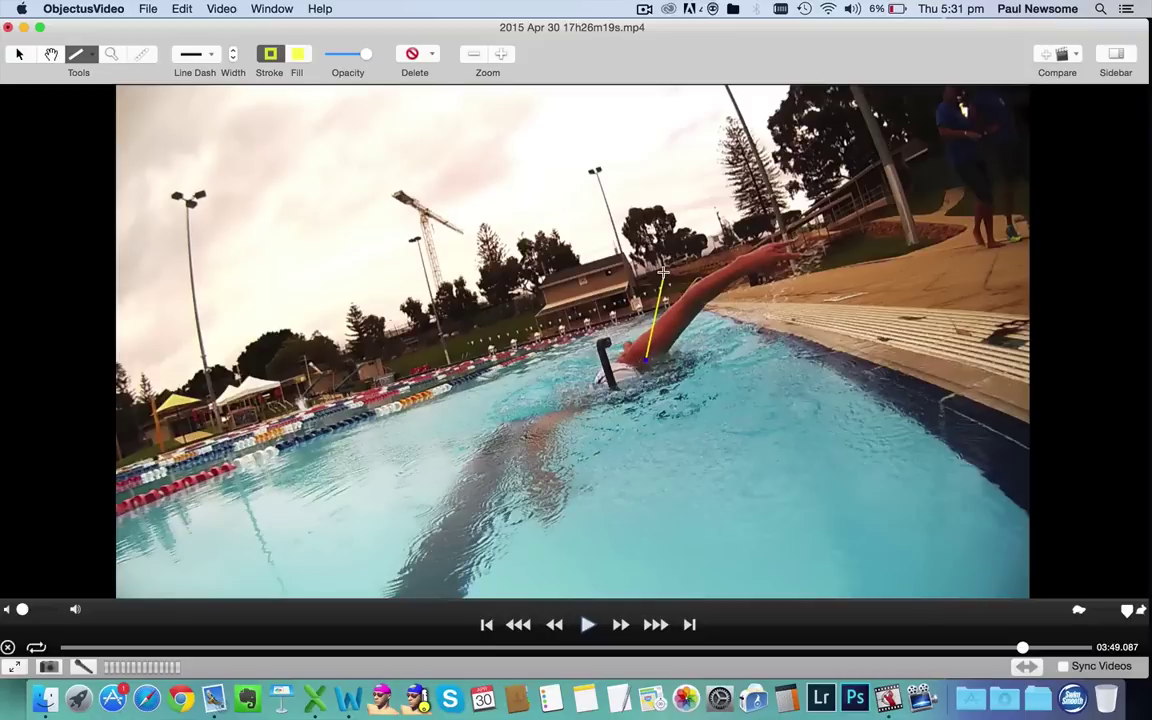
left_click(664, 272)
left_click(735, 345)
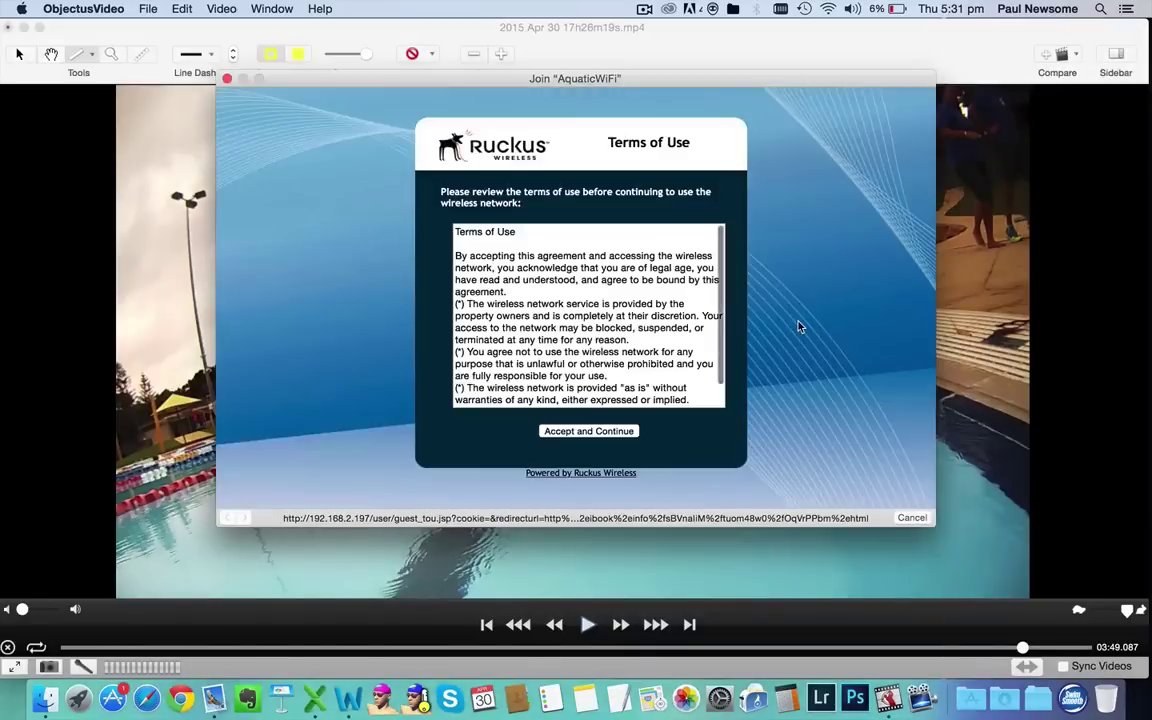
- Dismiss the AquaticWiFi terms window and clear the recovery lines from the frame
left_click(227, 79)
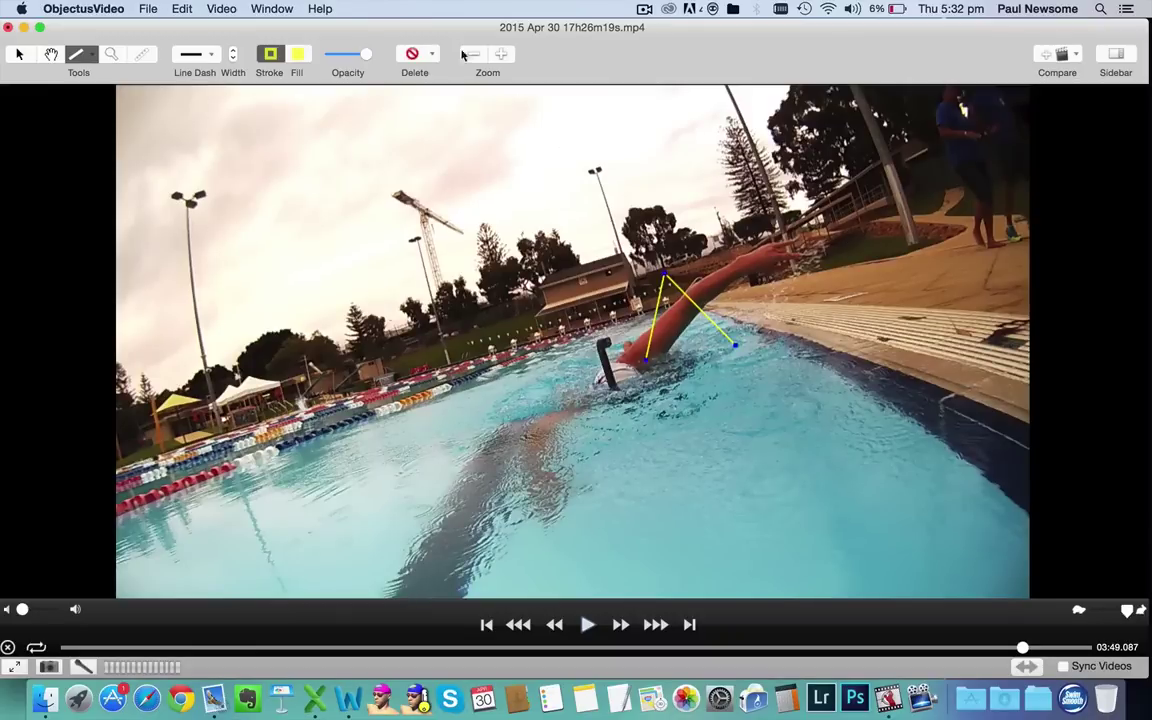
left_click(413, 53)
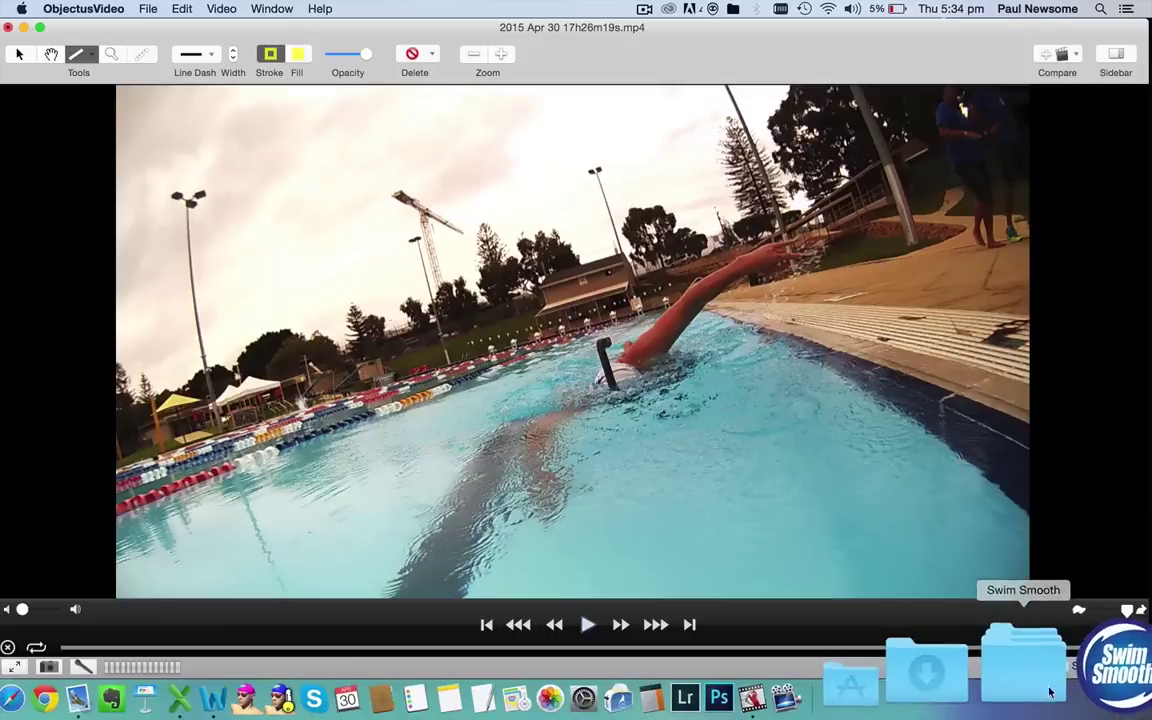
- Open the video London 2012 Womens 10K (first four minutes - swingers everywhere).mp4 from the Open Water & Racing folder in Swim Videos
left_click(1071, 695)
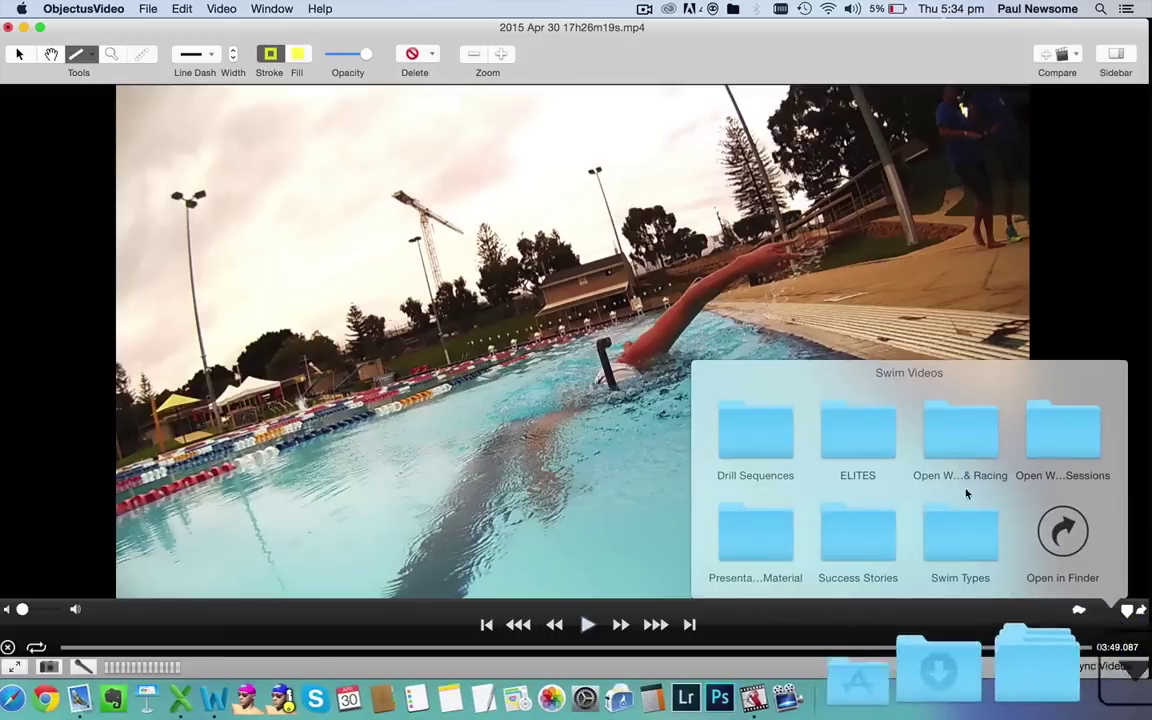
left_click(869, 438)
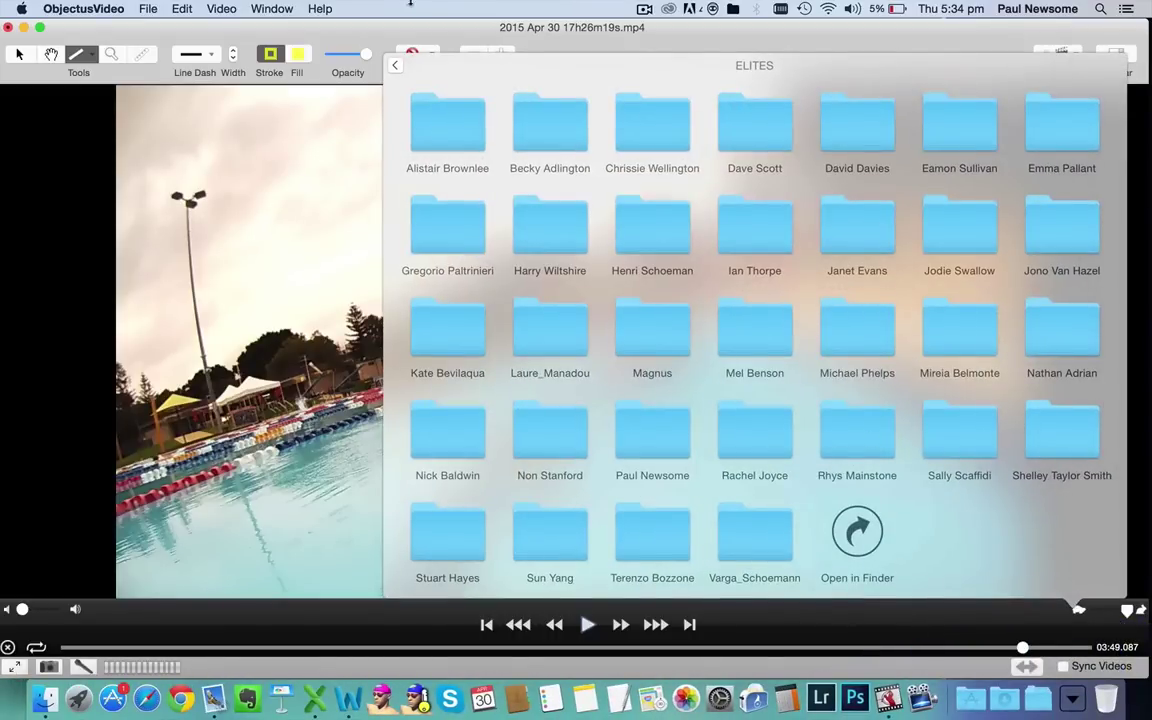
left_click(394, 65)
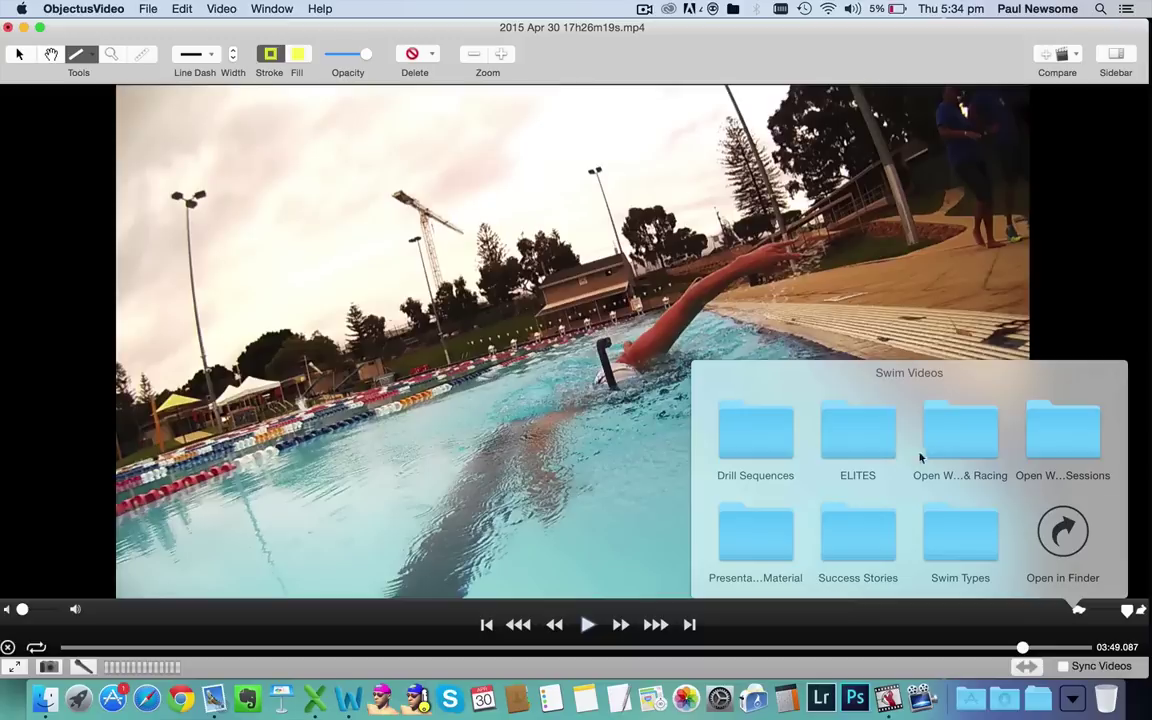
left_click(962, 440)
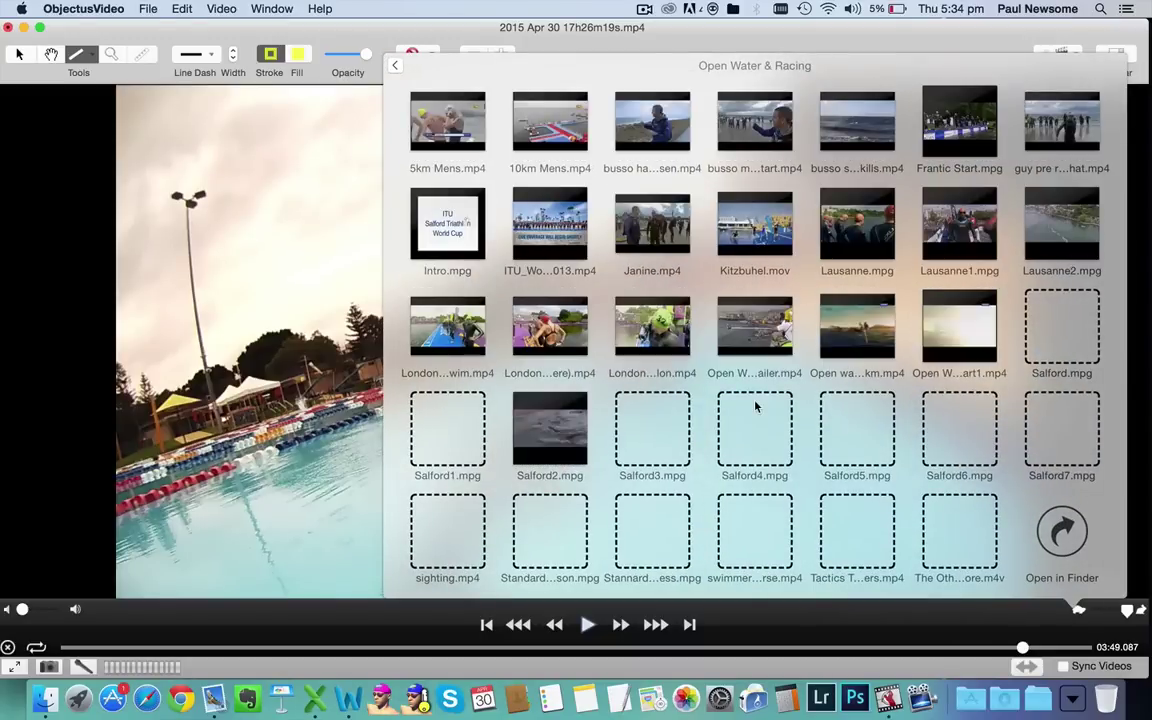
left_click(558, 337)
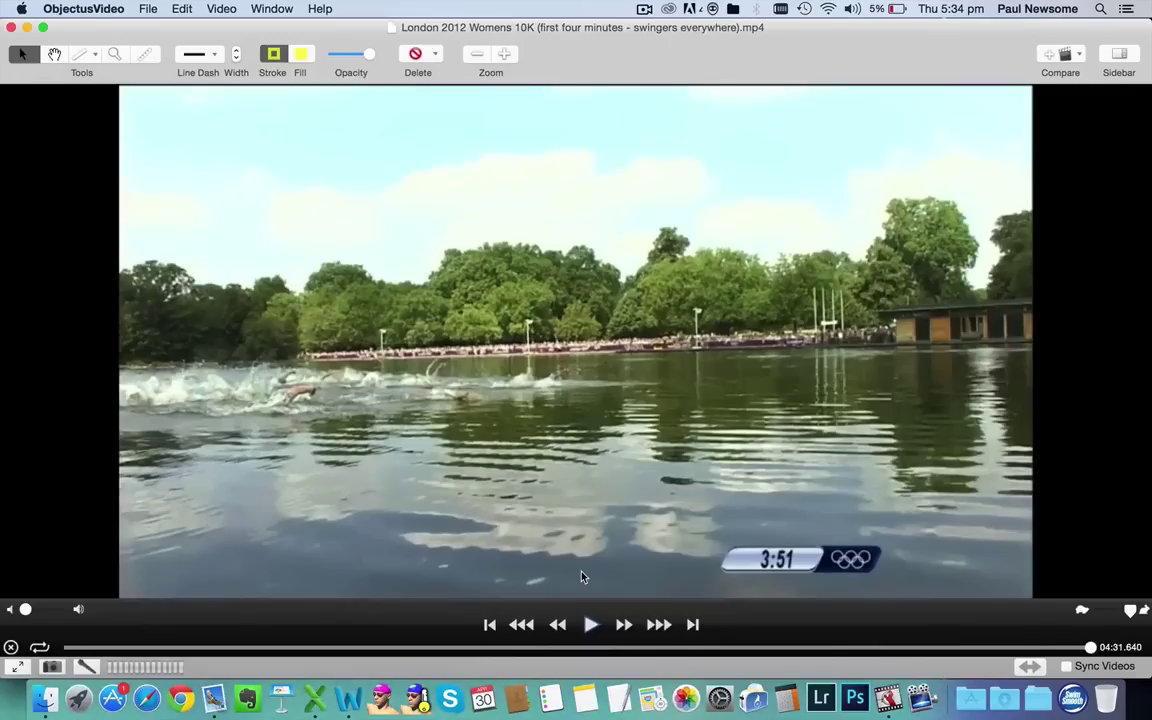
- Review the race footage to the Keri-Anne Payne close-up and step frame by frame to the arm recovery at 01:39.680
left_click(591, 625)
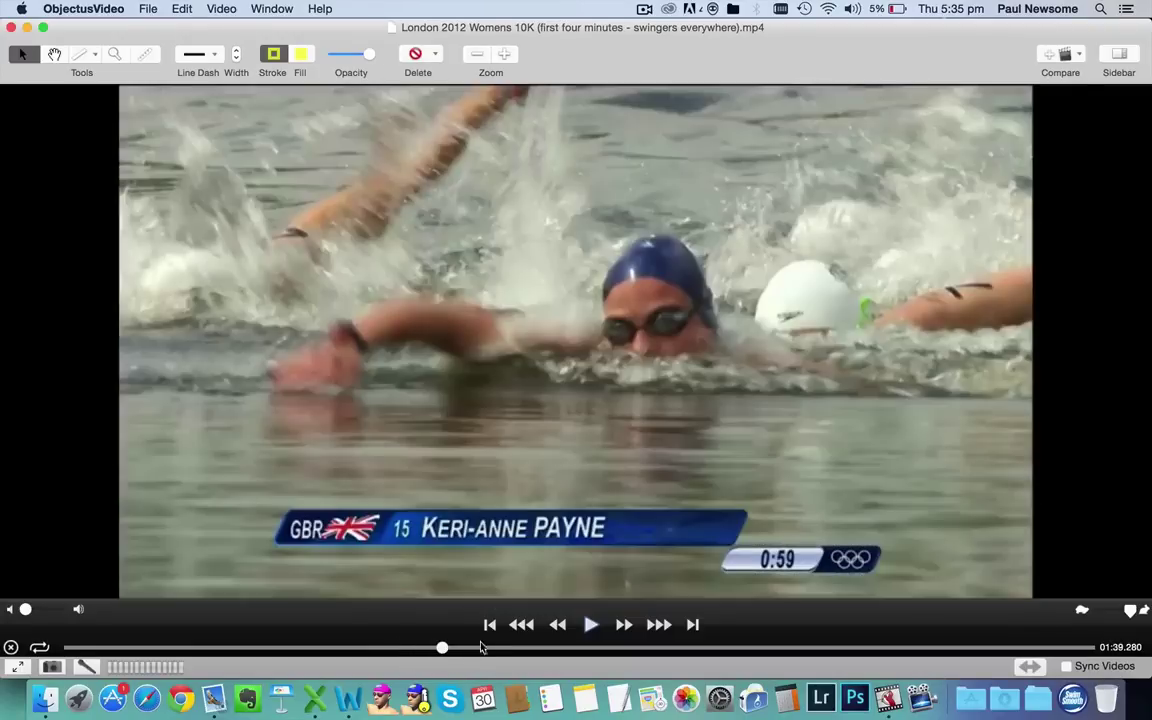
key("Right")
key("Right")
key("Right")
key("Right")
key("Right")
key("Right")
key("Right")
key("Right")
key("Right")
key("Right")
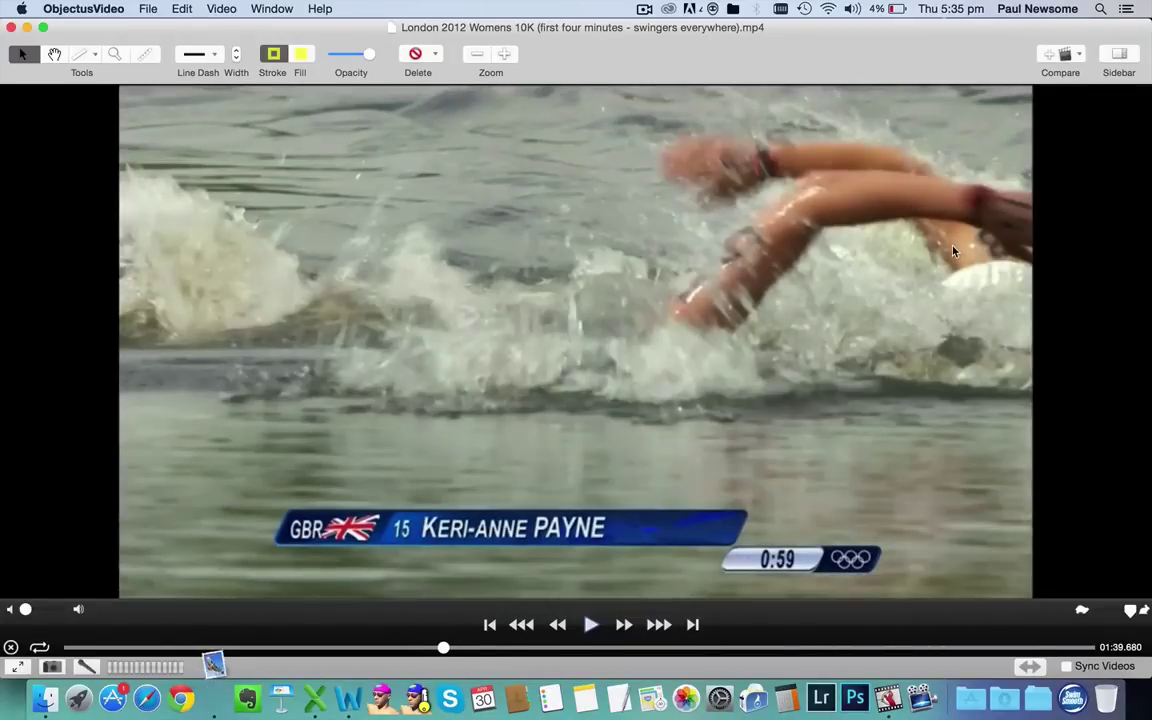
key("Right")
key("Right")
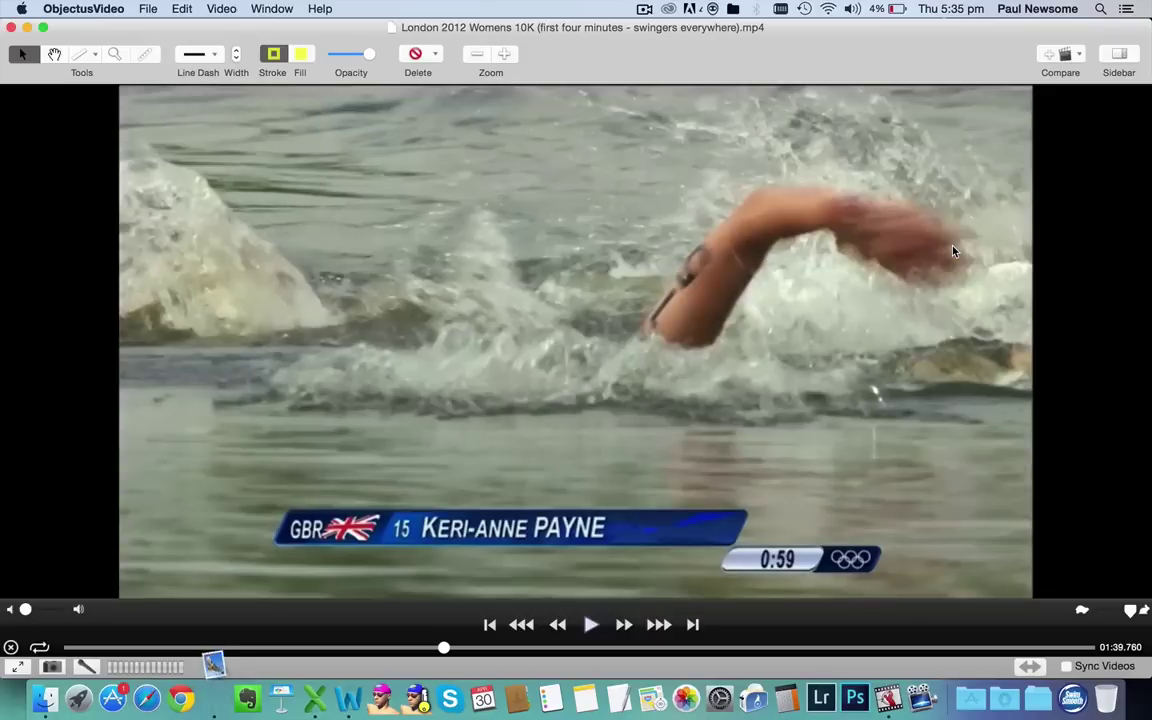
key("Left")
key("Left")
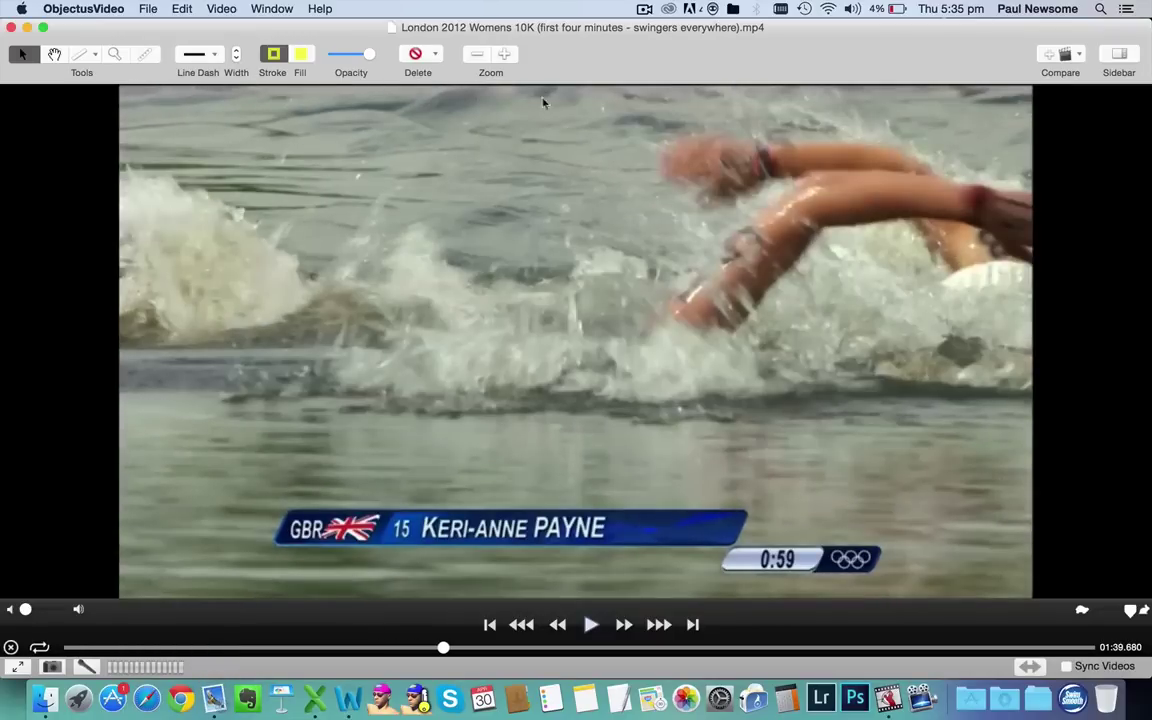
- Draw two lines meeting at the recovering arm's elbow and sloping down to the water, and clear them after review
left_click(78, 53)
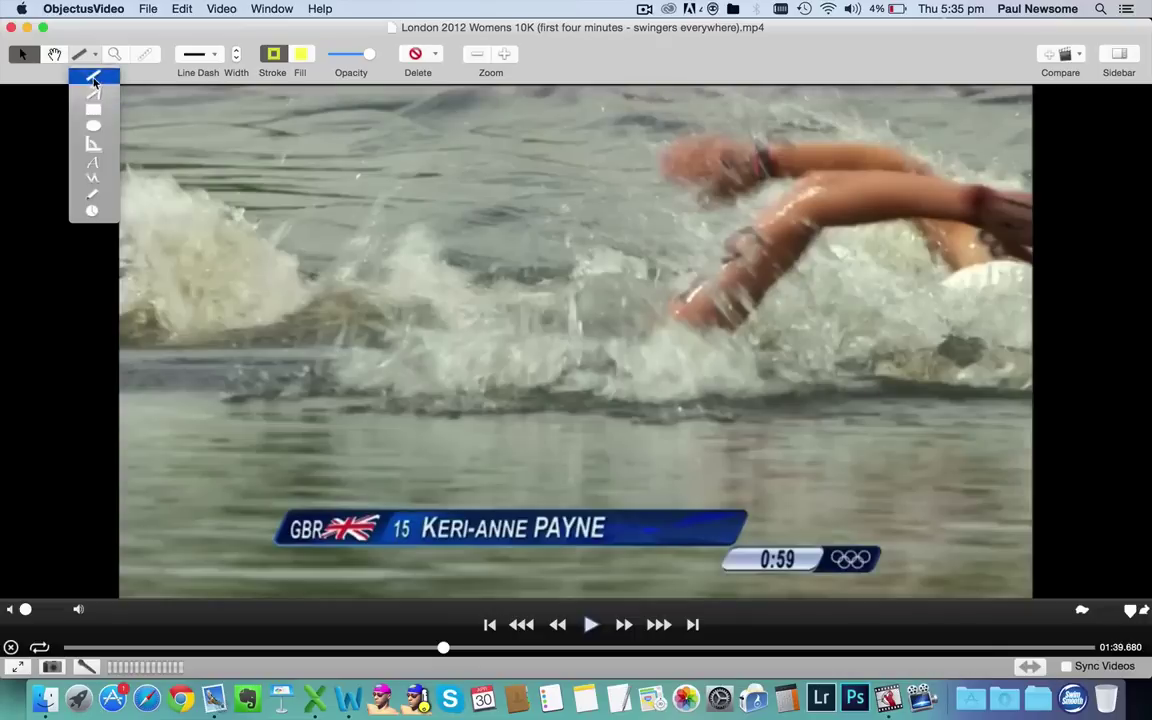
left_click(93, 76)
mouse_move(645, 370)
left_mouse_down()
mouse_move(819, 173)
mouse_move(807, 179)
mouse_move(886, 342)
left_mouse_up()
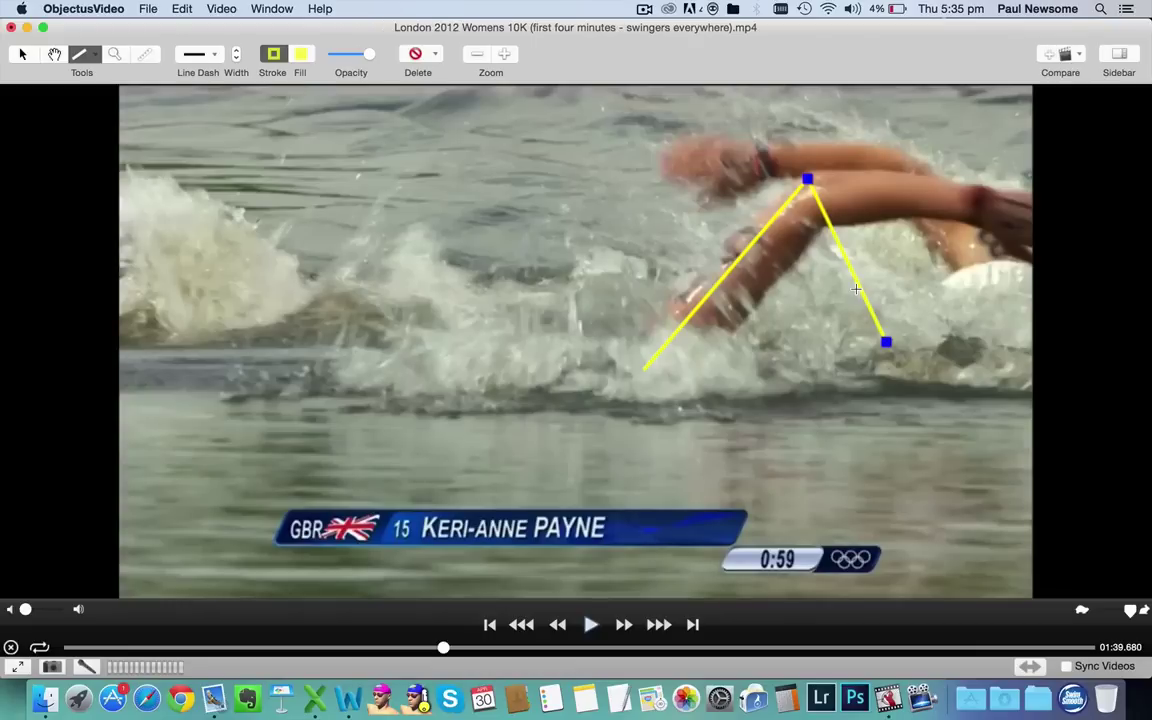
left_click(415, 53)
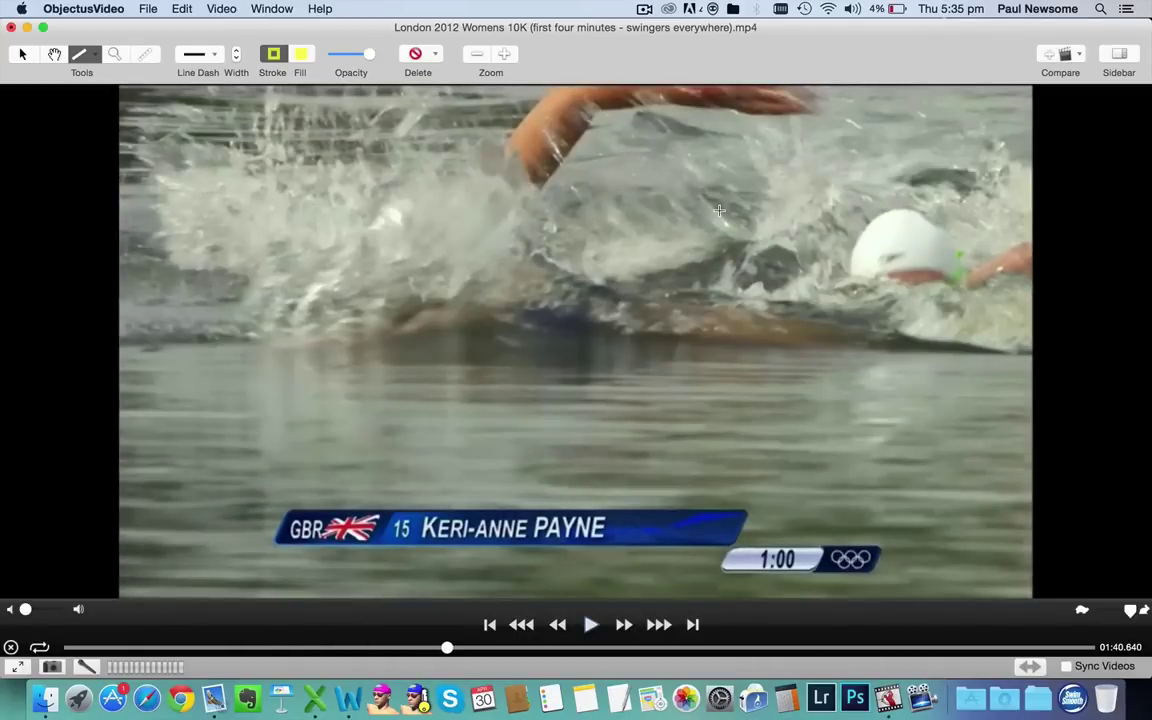
- Advance frame by frame through Keri-Anne Payne's stroke to the arm recovery over the water at 01:41.720
key("Right")
key("Right")
key("Right")
key("Right")
key("Right")
key("Right")
key("Right")
key("Right")
key("Right")
key("Right")
key("Right")
key("Right")
key("Right")
key("Right")
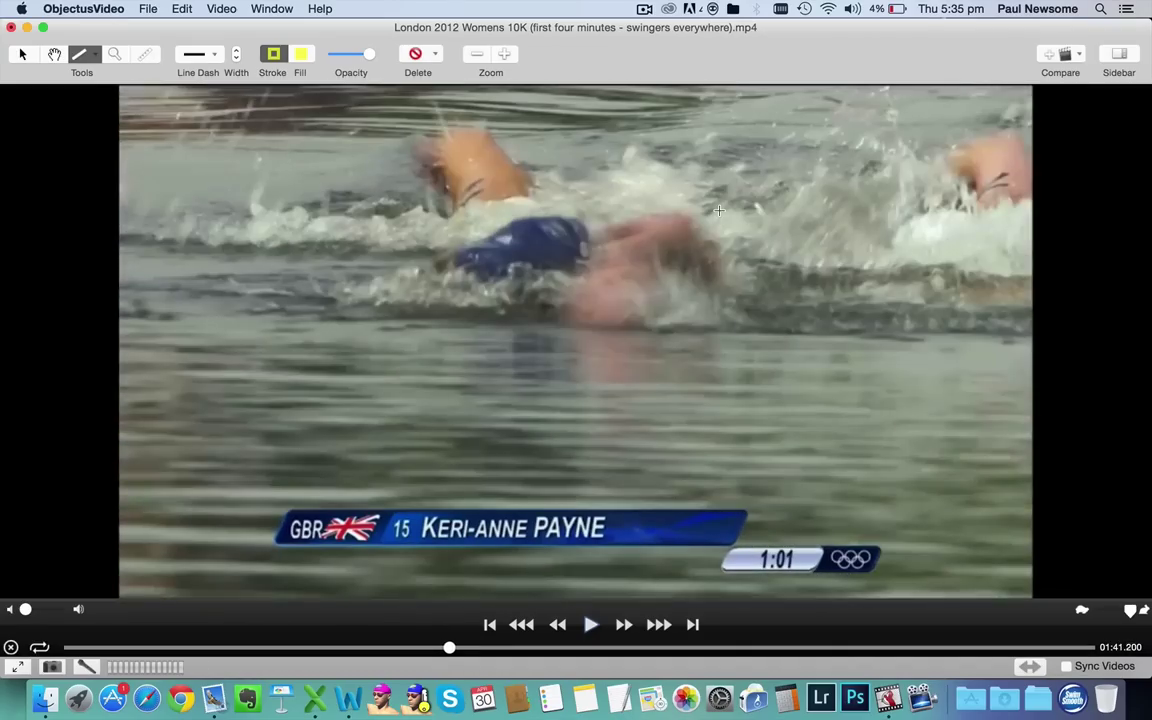
key("Right")
key("Right")
key("Right")
key("Right")
key("Right")
key("Right")
key("Right")
key("Right")
key("Right")
key("Right")
key("Right")
key("Right")
key("Right")
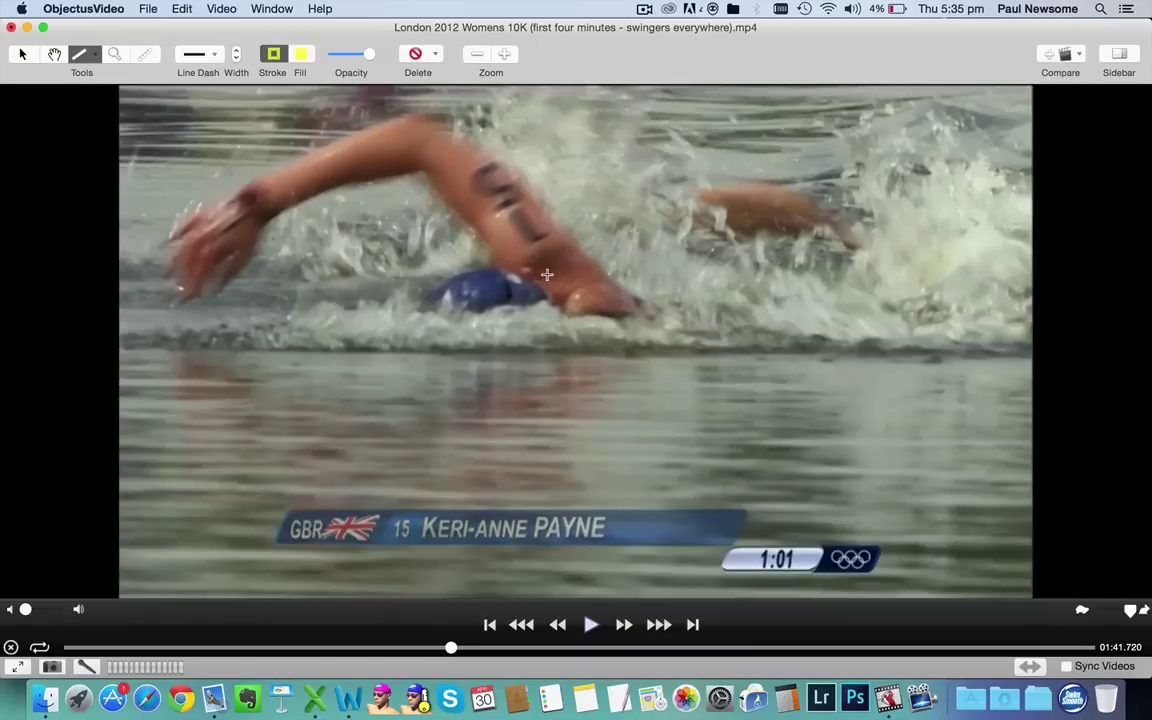
- Trace Keri-Anne Payne's recovering arm with lines from shoulder to elbow to hand, and clear them after review
mouse_move(550, 273)
left_mouse_down()
mouse_move(463, 147)
mouse_move(426, 119)
left_mouse_up()
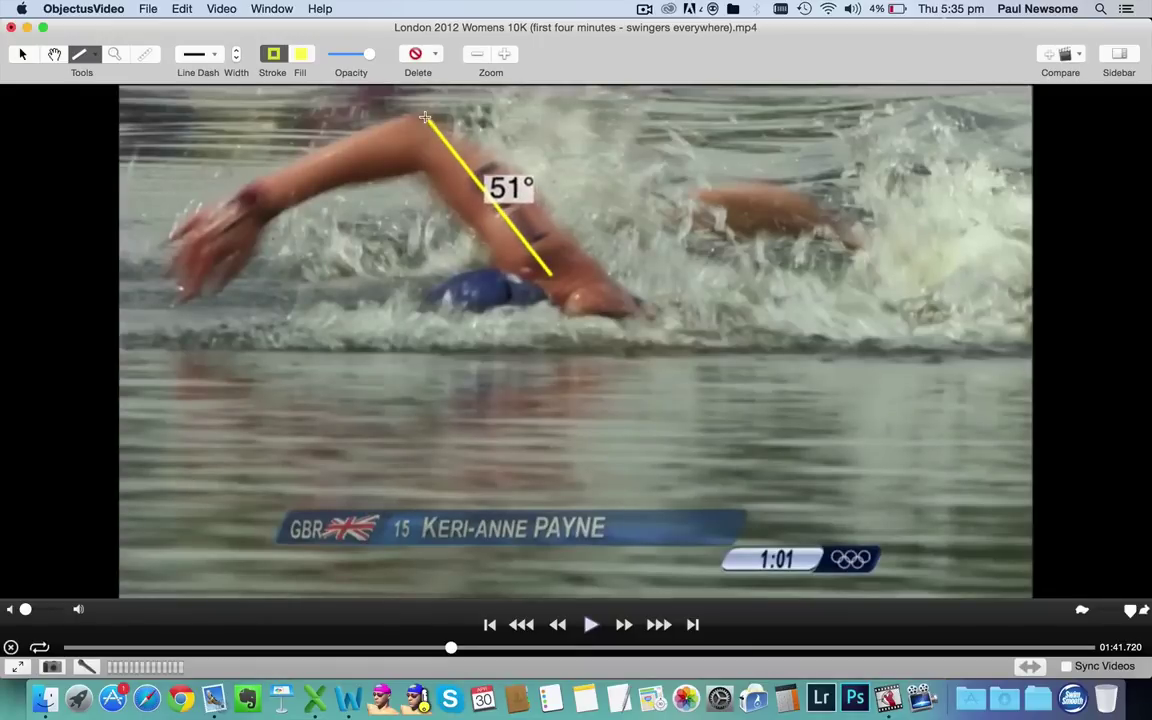
left_click(190, 245)
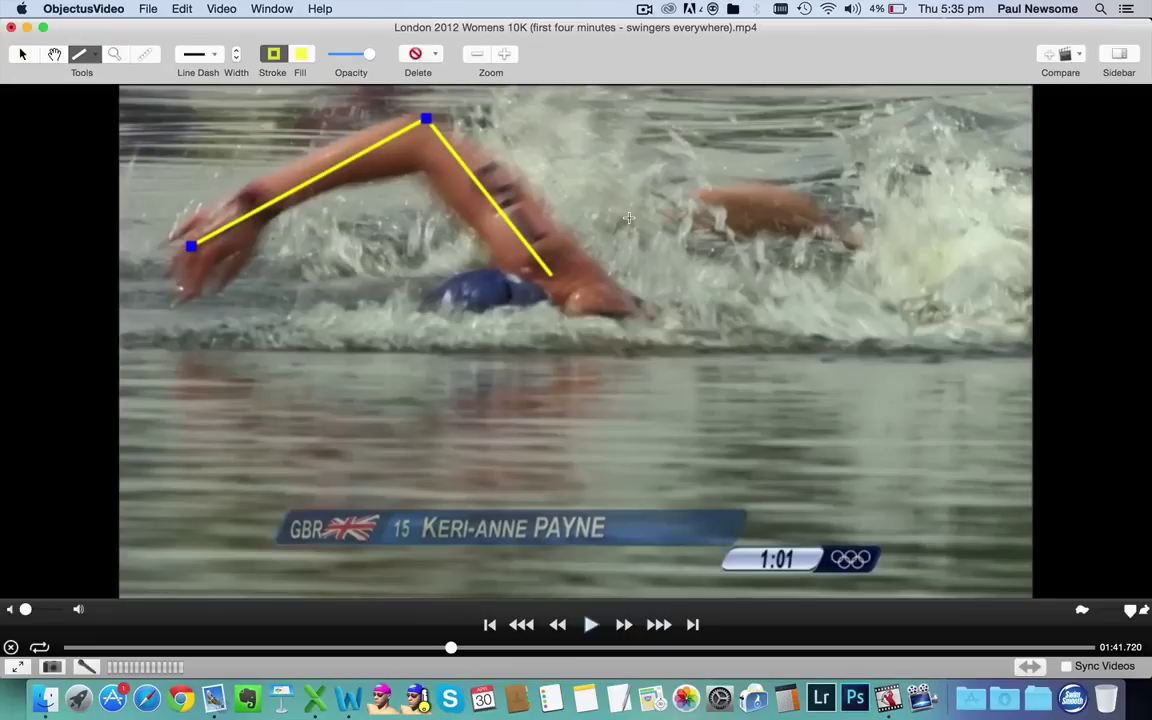
left_click(416, 55)
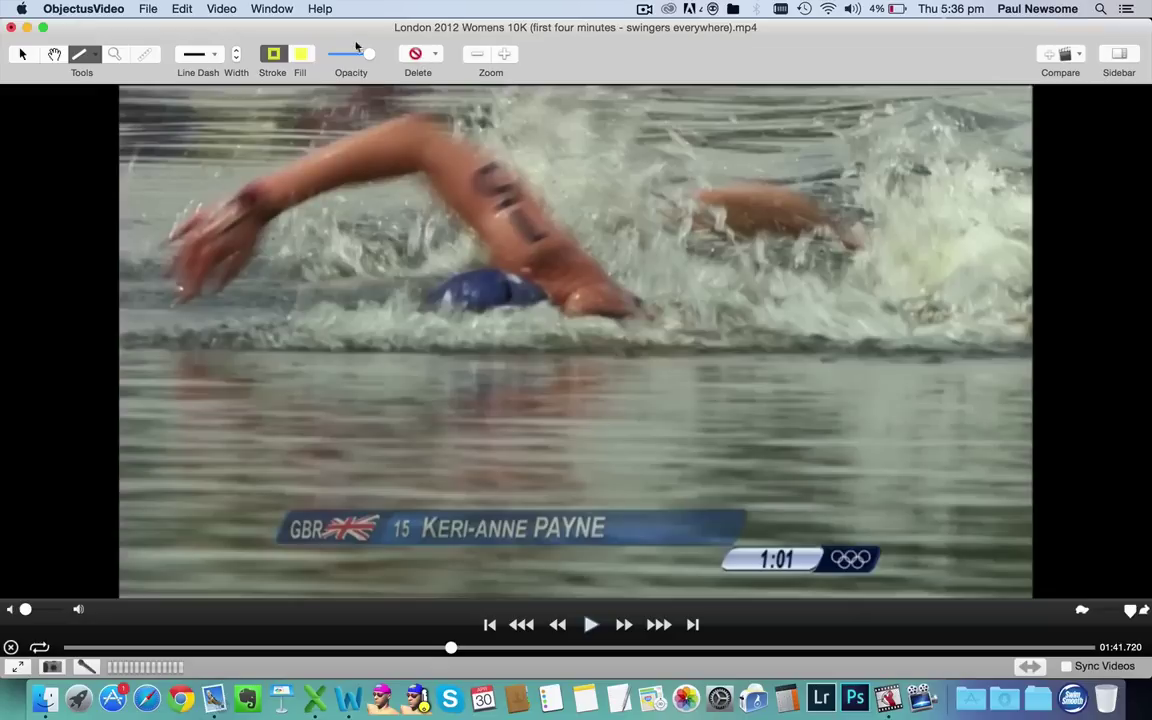
- Close the London 2012 Womens 10K and 2015 Apr 30 videos without saving changes
left_click(11, 27)
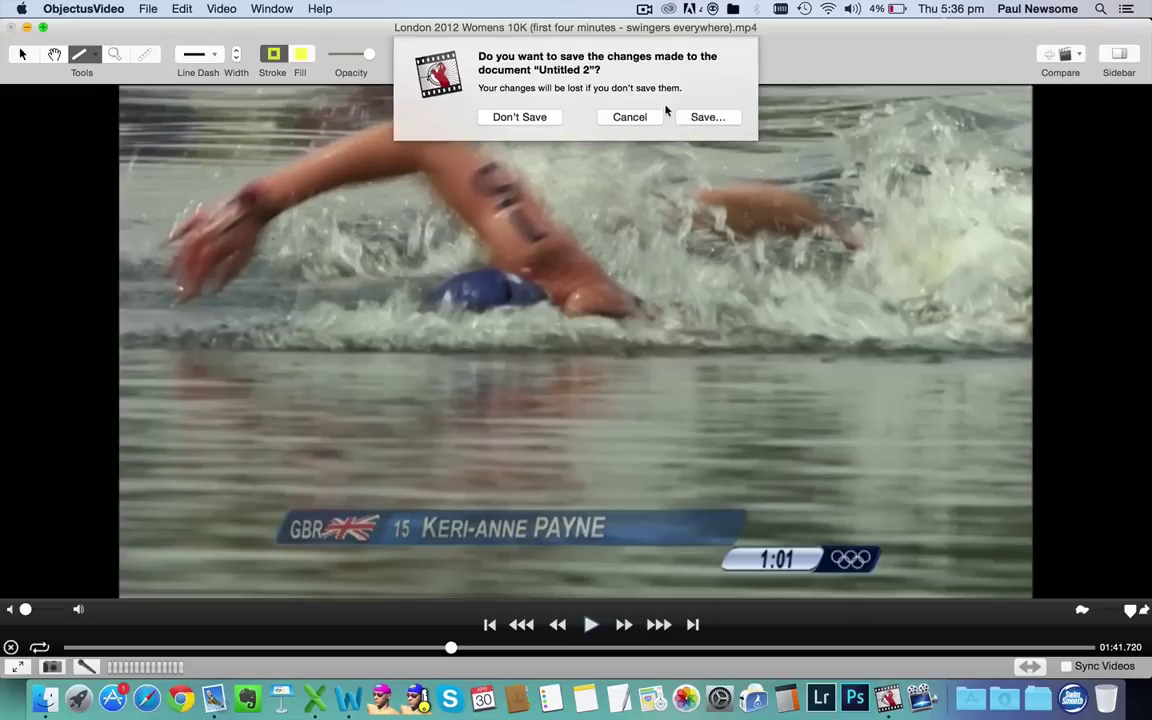
left_click(545, 116)
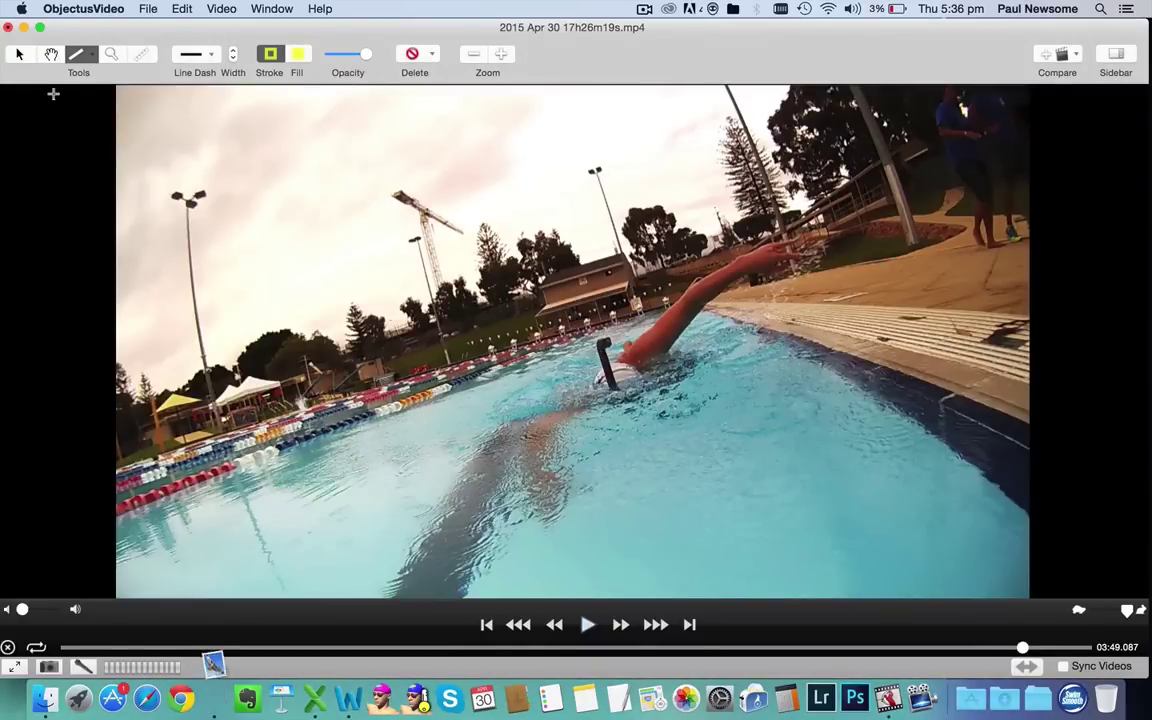
left_click(8, 27)
left_click(516, 116)
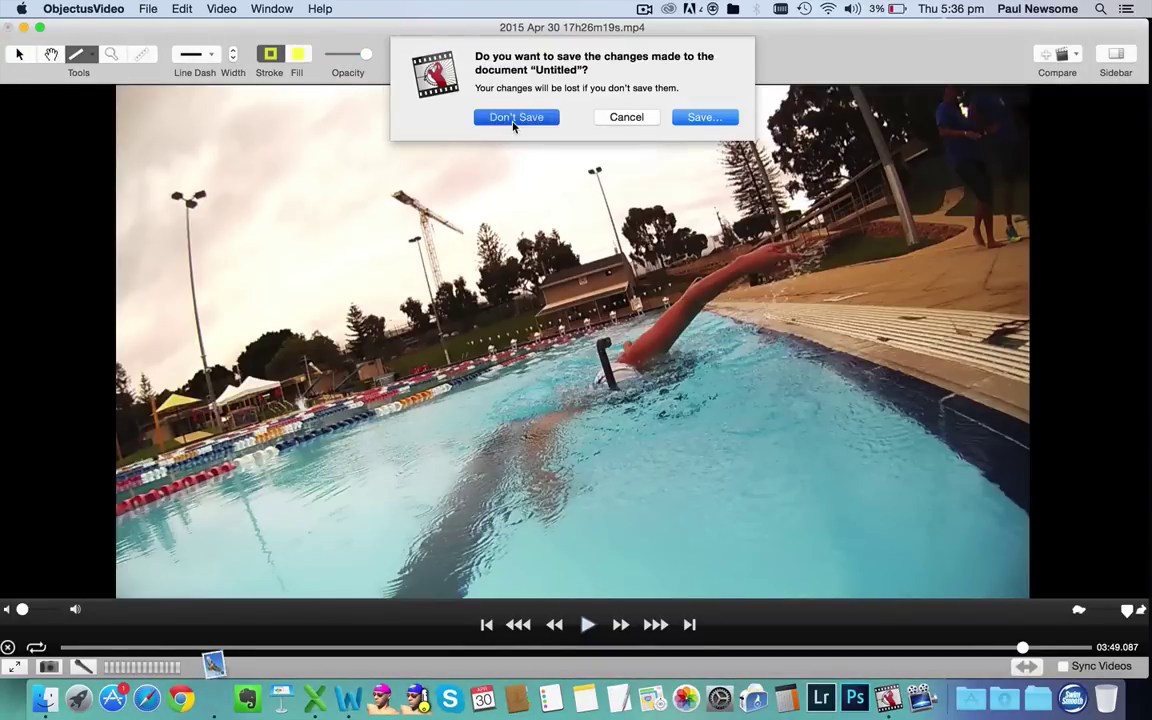
left_click(617, 512)
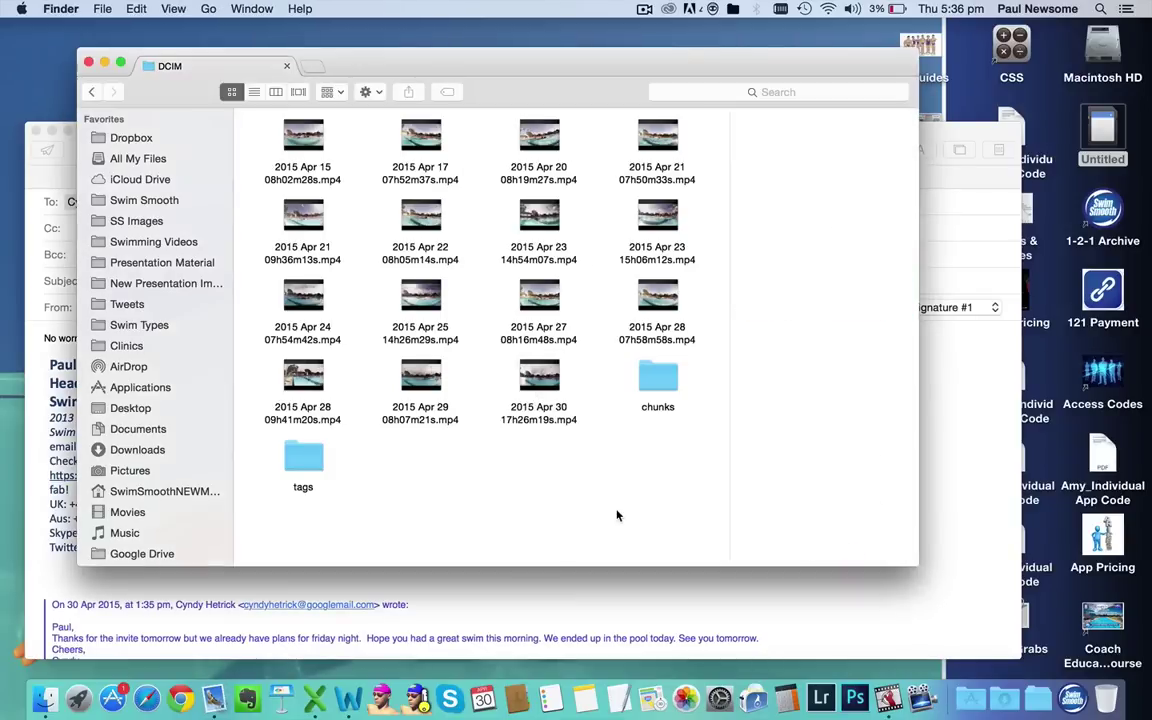
left_click(644, 9)
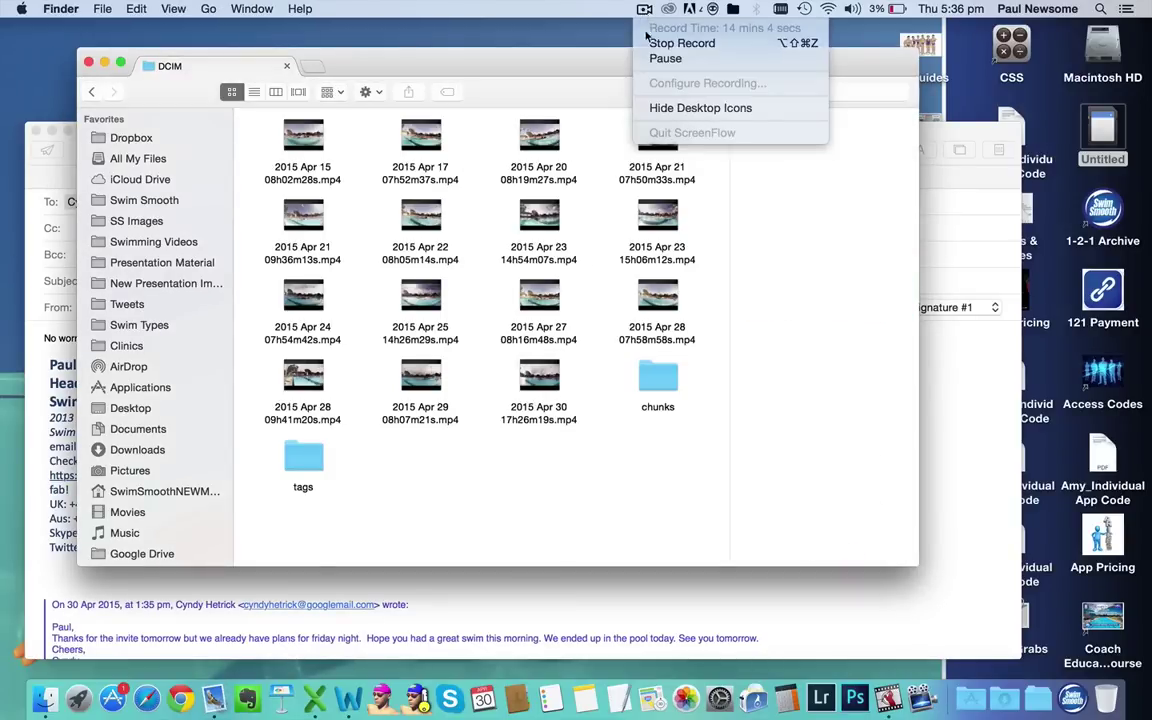